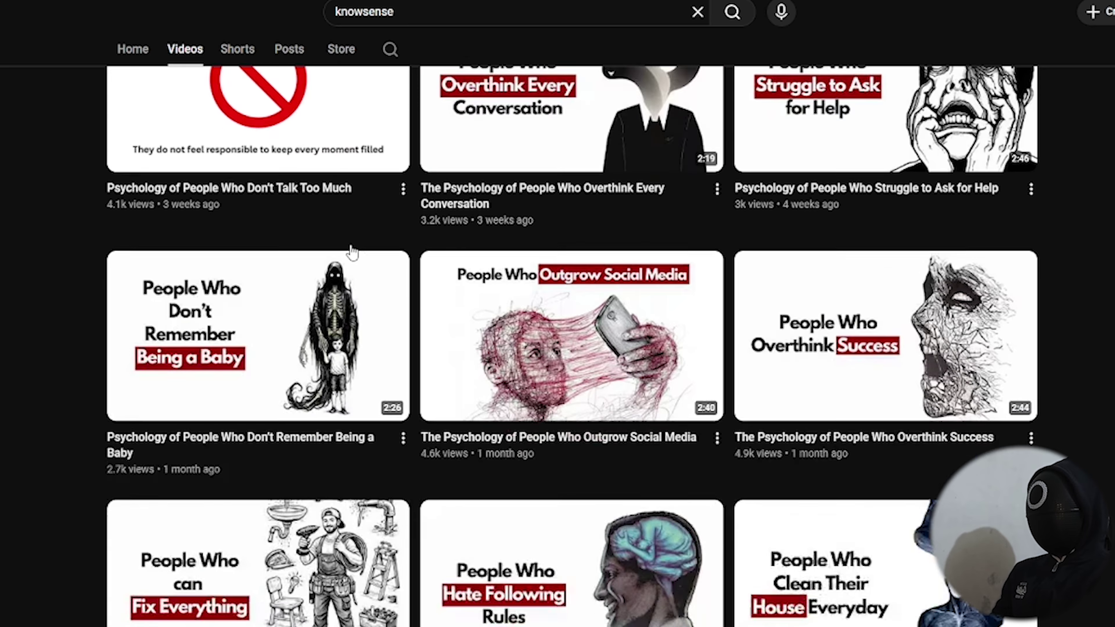
Browse the latest videos on the KnowSense channel, examining their thumbnails, titles and upload dates.
scroll(856, 305, "up", 15)
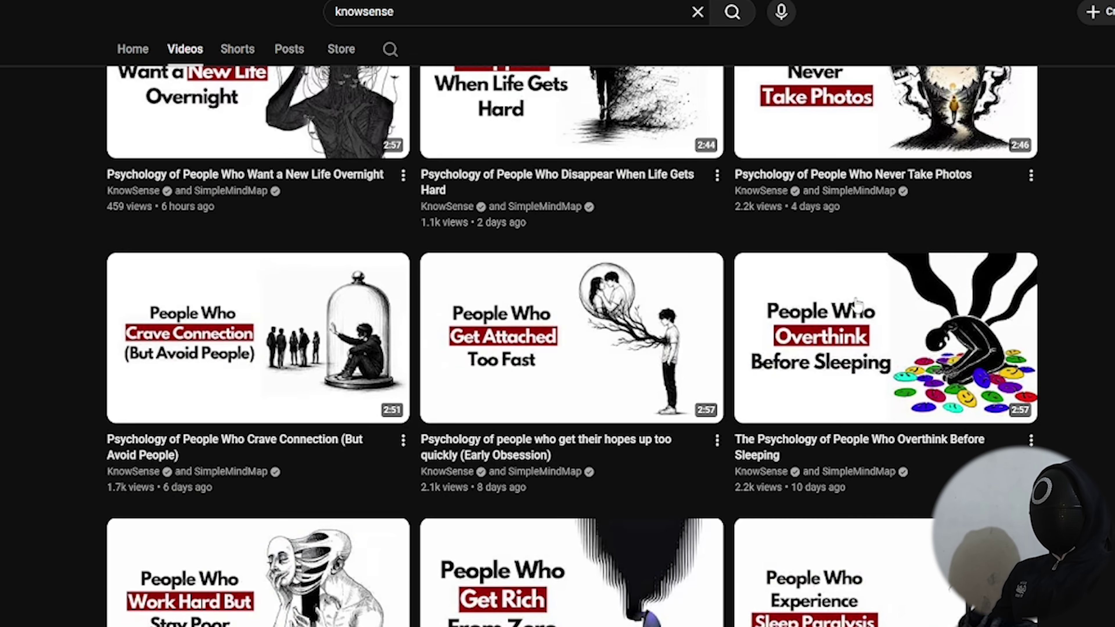
scroll(885, 369, "down", 2)
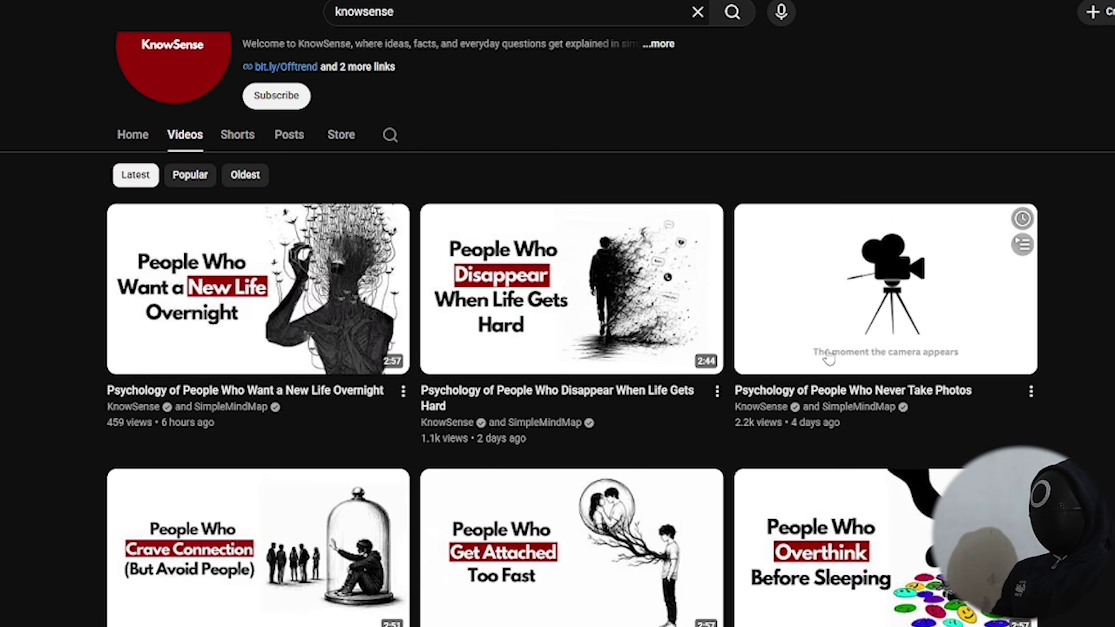
scroll(354, 373, "down", 15)
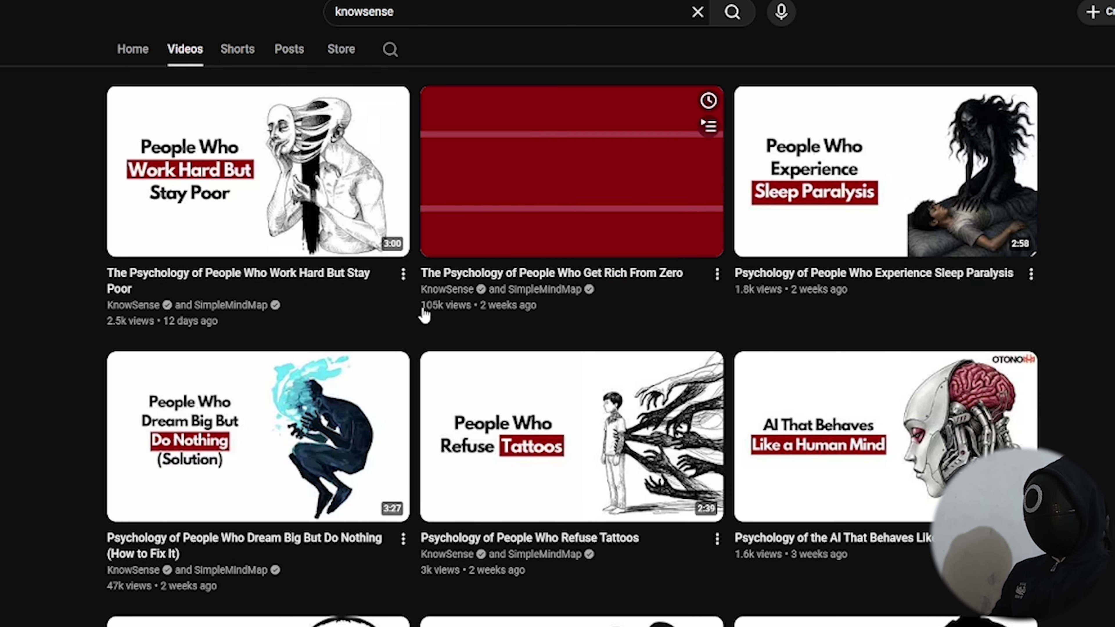
scroll(445, 312, "down", 10)
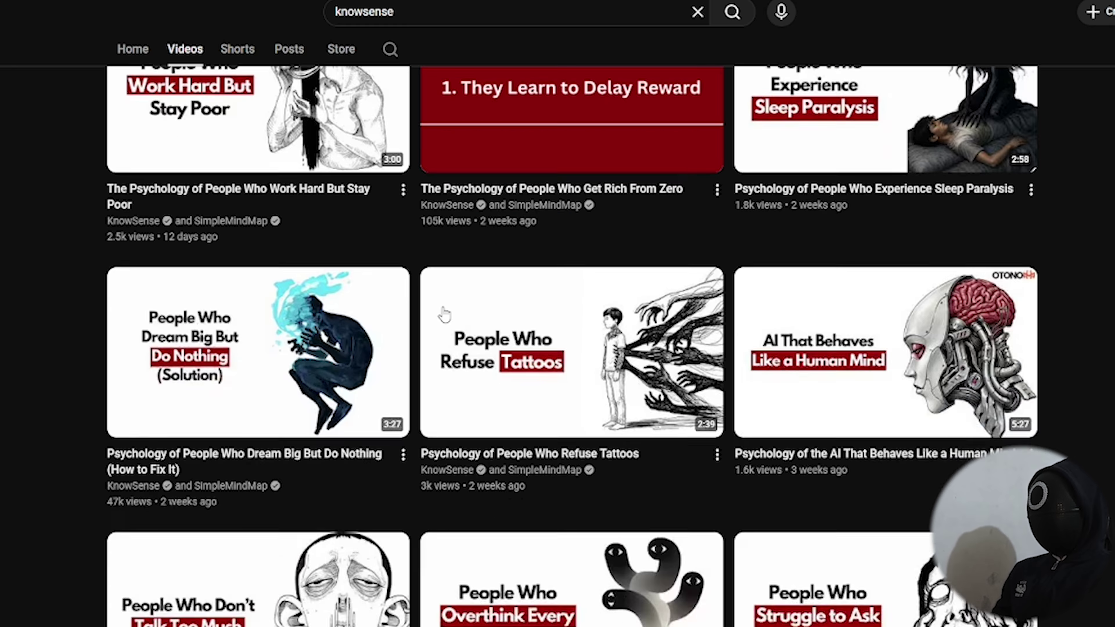
scroll(596, 302, "up", 15)
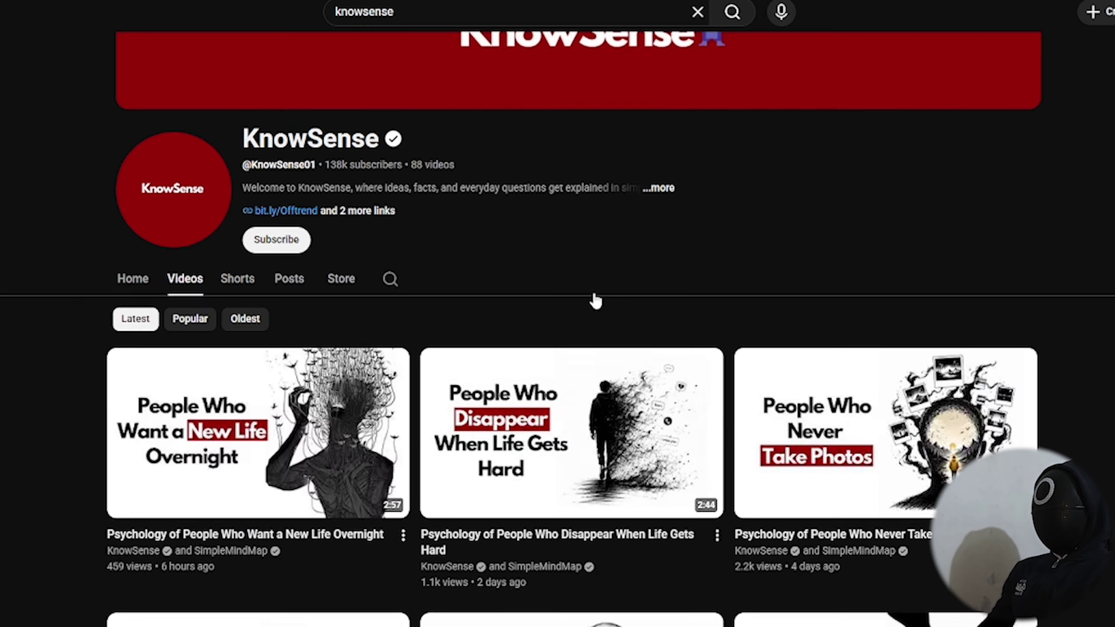
Sort the KnowSense channel's videos by Popular and examine the topics and view counts of the most-watched ones.
left_click(178, 391)
scroll(220, 389, "down", 5)
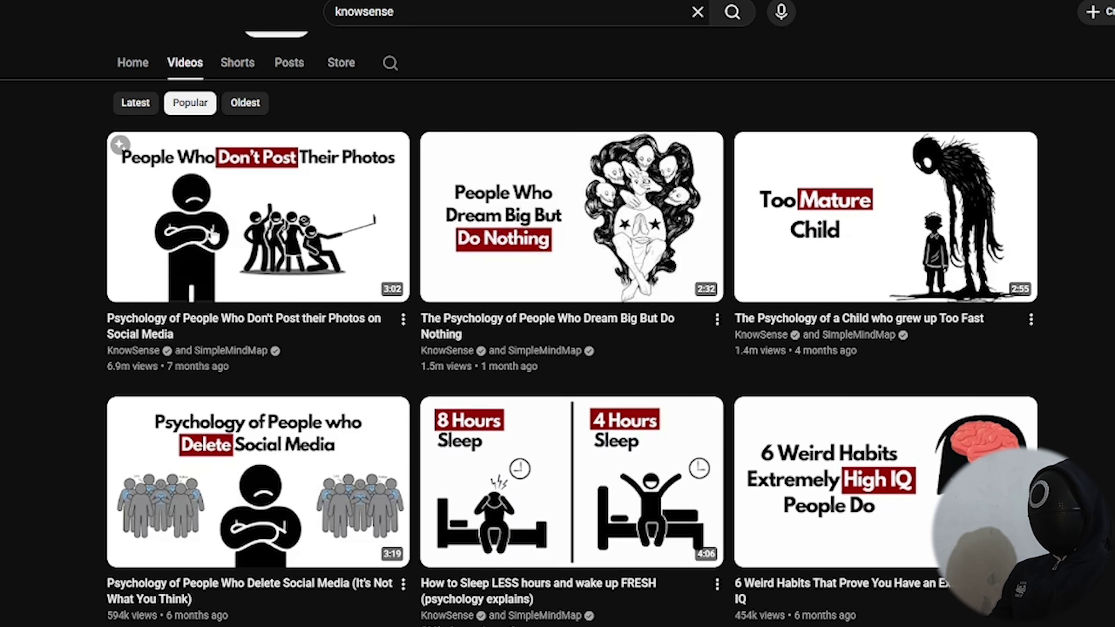
scroll(274, 261, "down", 10)
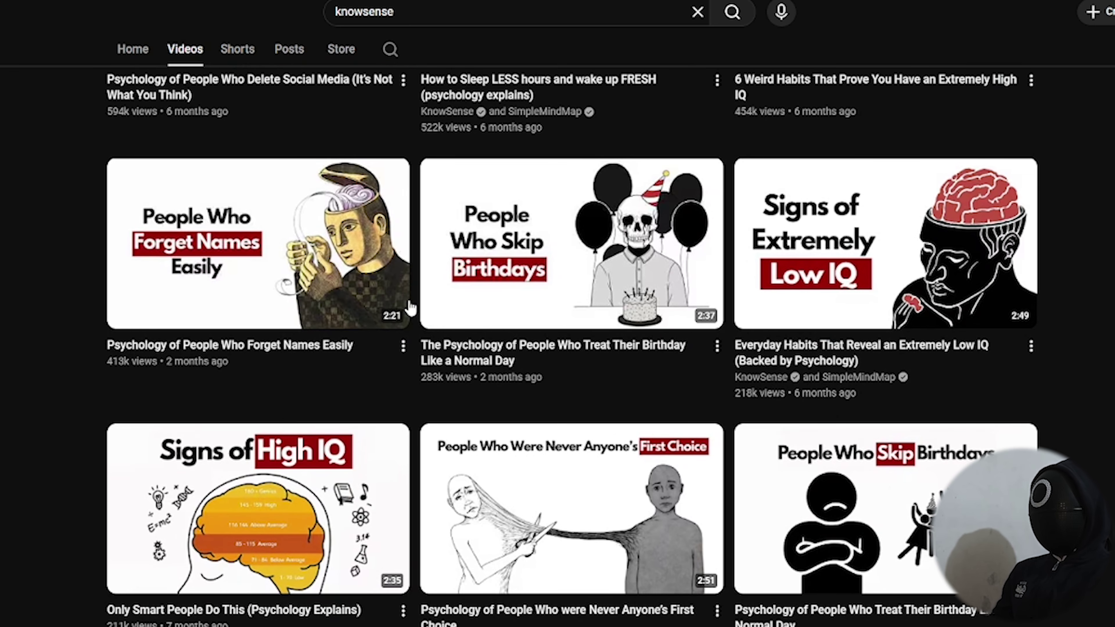
scroll(854, 313, "up", 5)
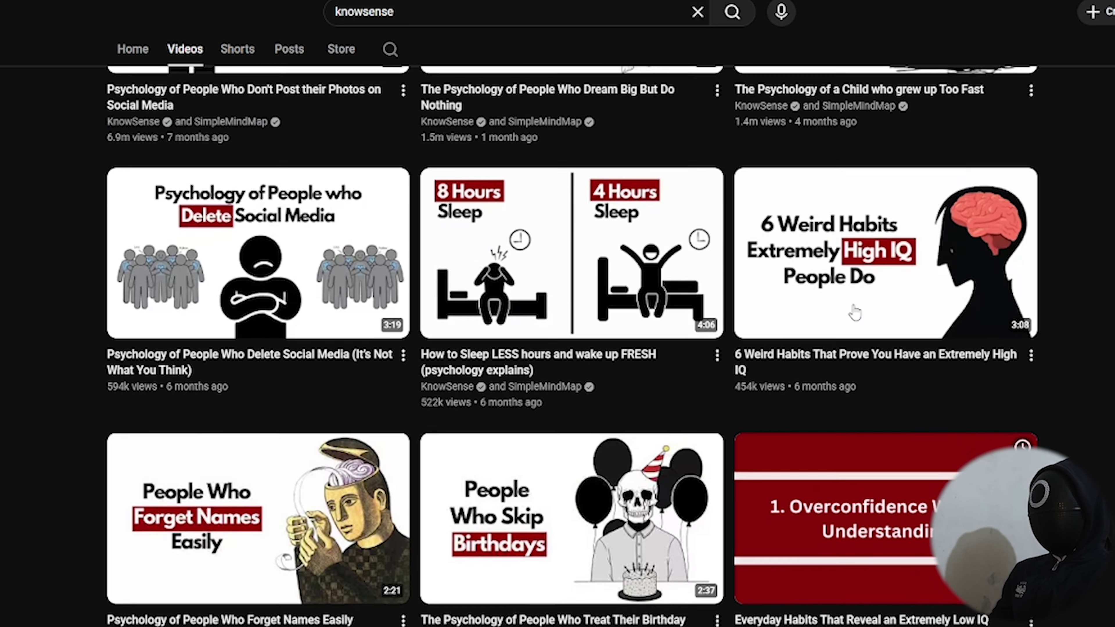
scroll(522, 257, "up", 10)
scroll(522, 257, "down", 6)
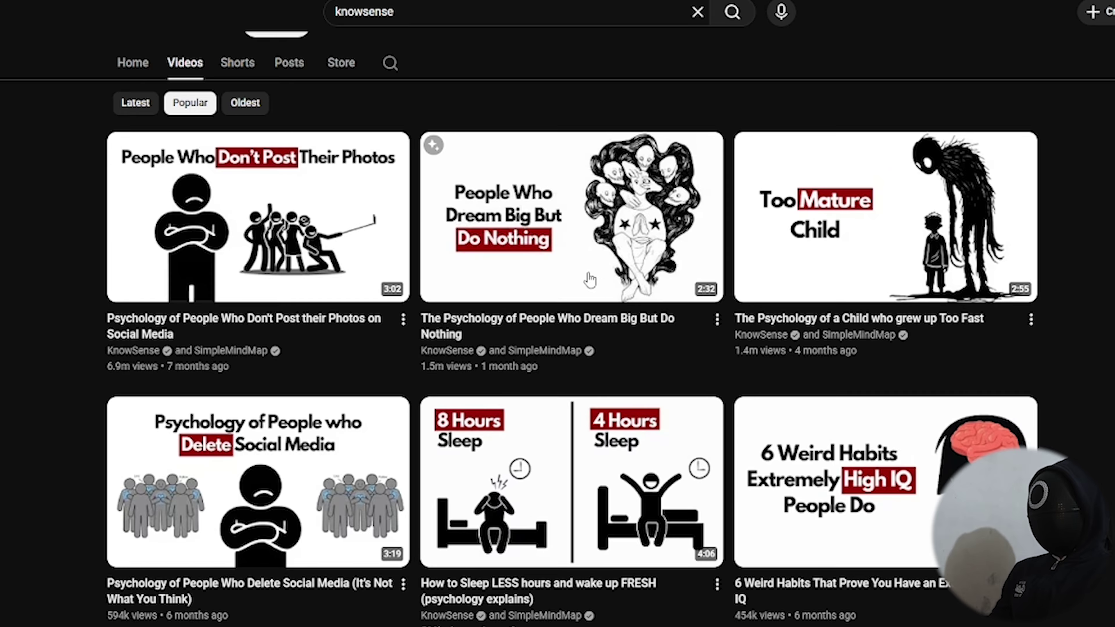
scroll(589, 279, "down", 20)
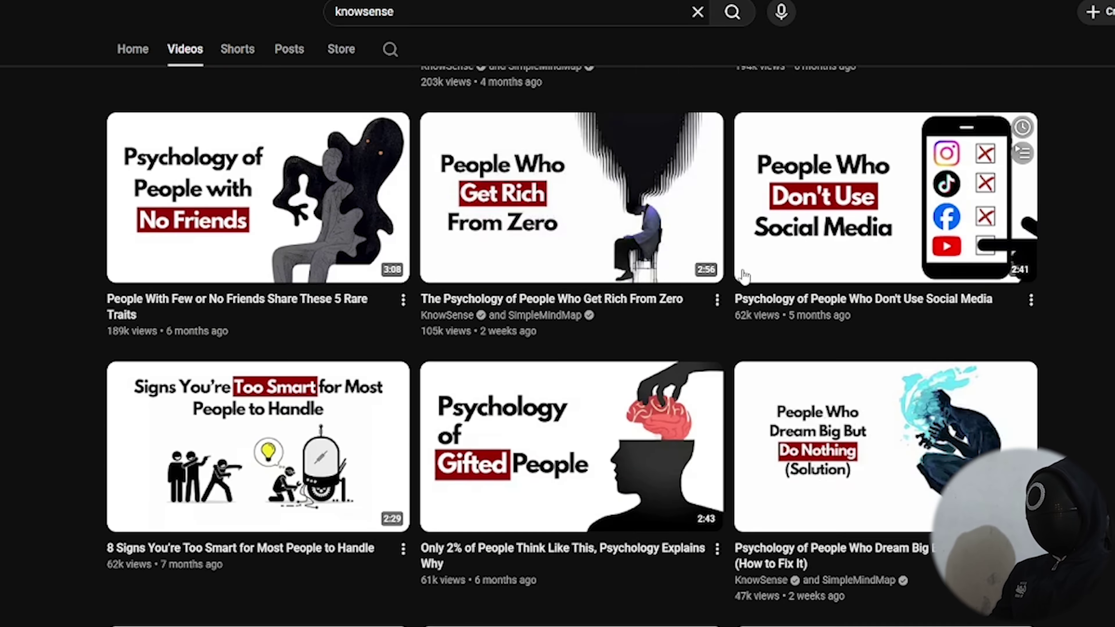
scroll(744, 276, "up", 15)
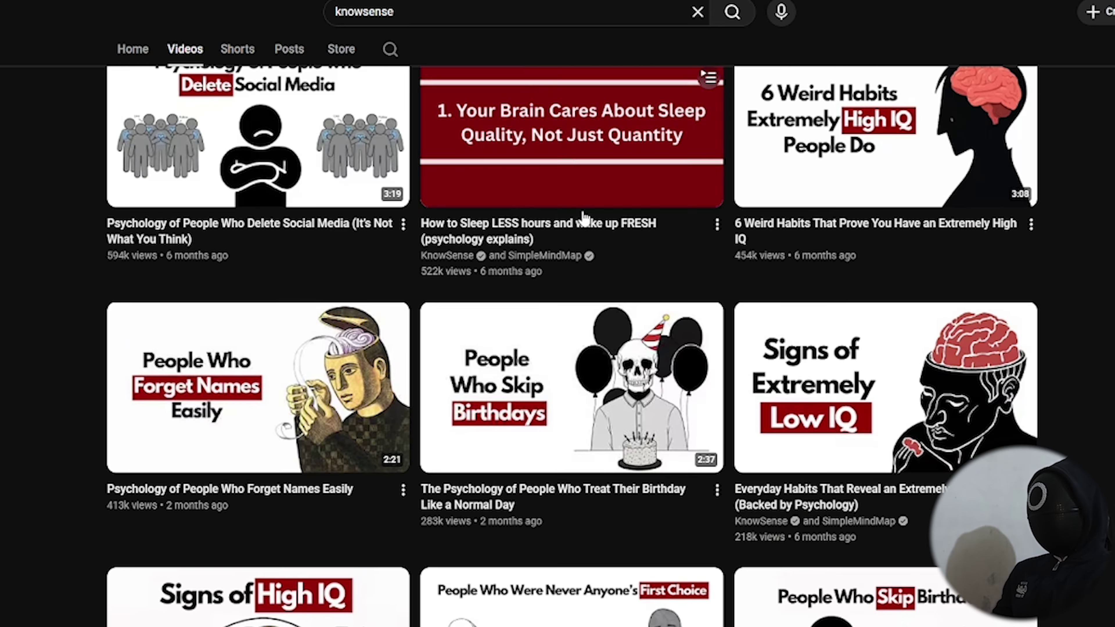
scroll(660, 281, "up", 8)
scroll(1081, 284, "down", 5)
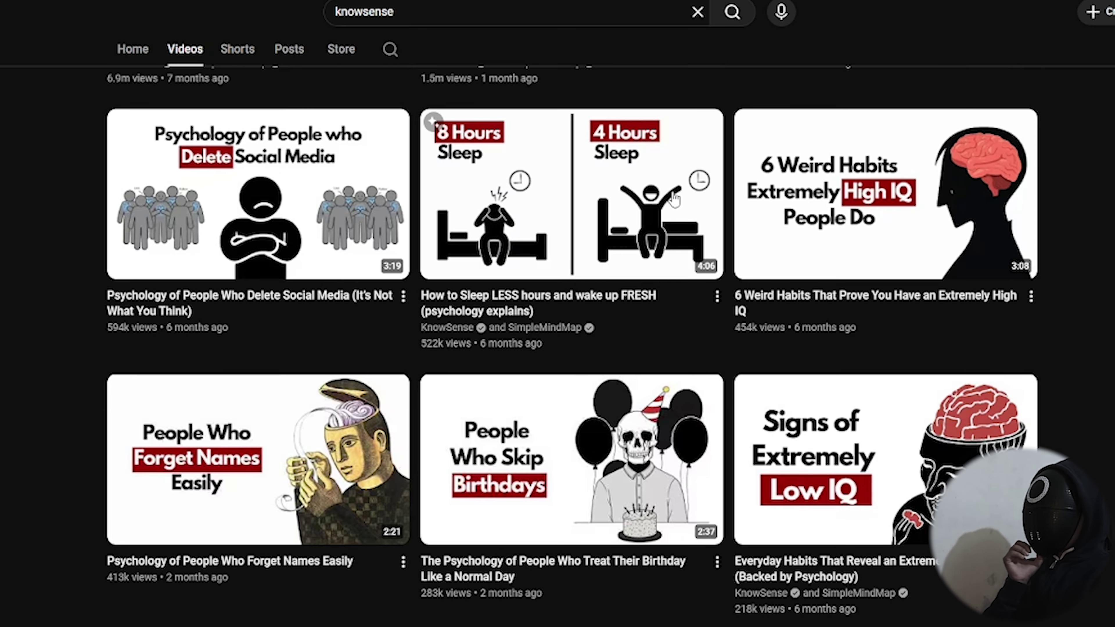
scroll(732, 216, "down", 10)
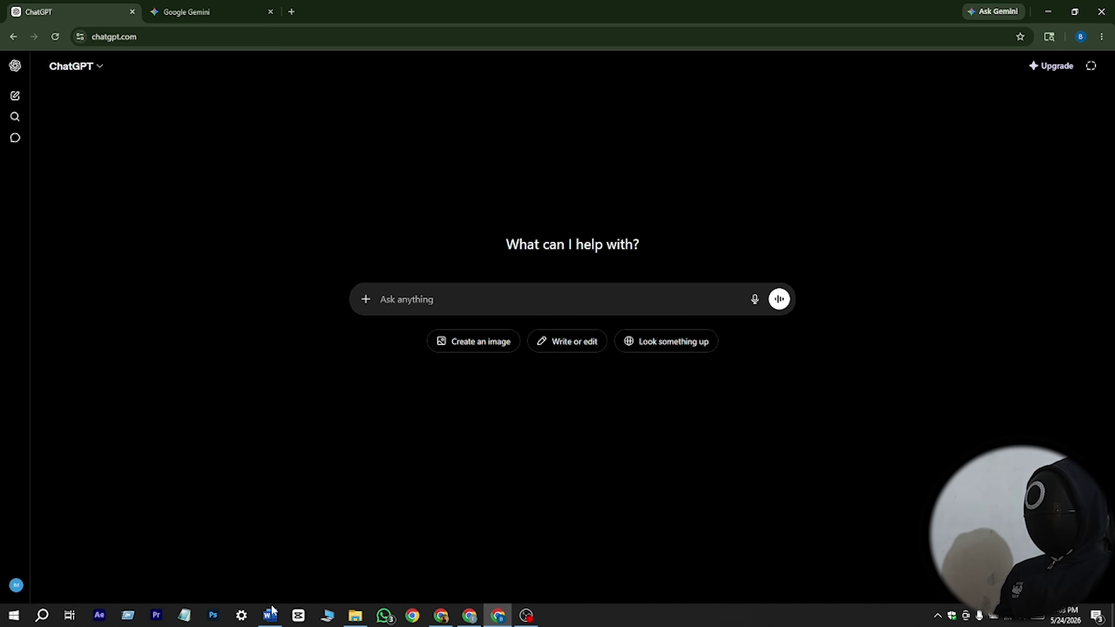
Copy the whole first prompt, from ROLE to the last story guideline, from the Stickman prompt Word document into ChatGPT's message box.
left_click(270, 615)
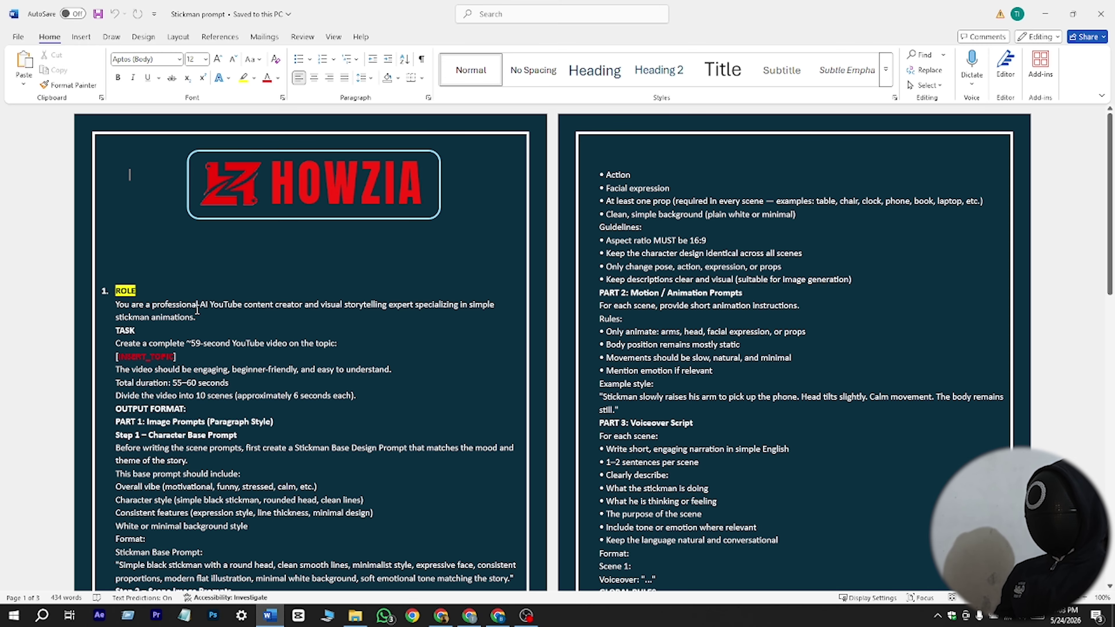
scroll(202, 332, "down", 1)
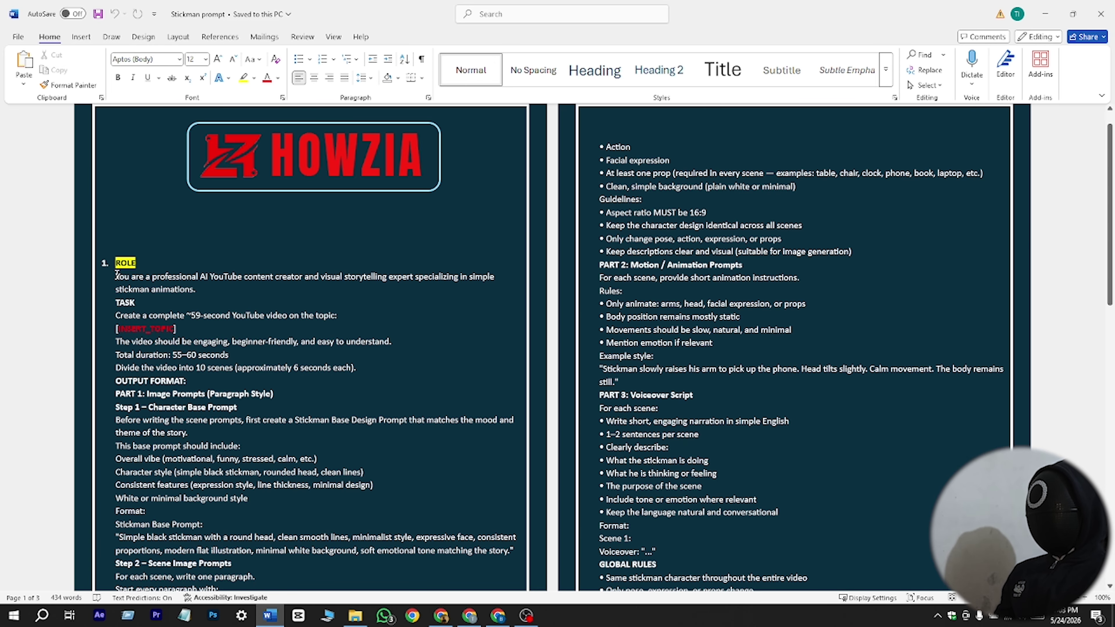
left_click_drag(127, 276, 356, 397)
left_click(185, 289)
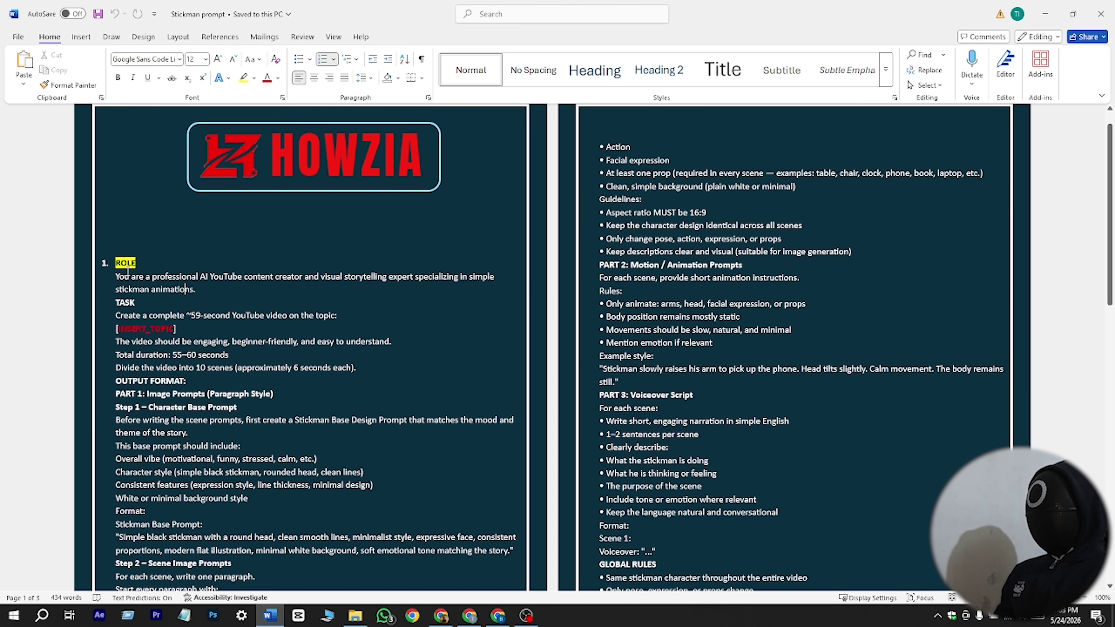
left_click_drag(113, 260, 441, 433)
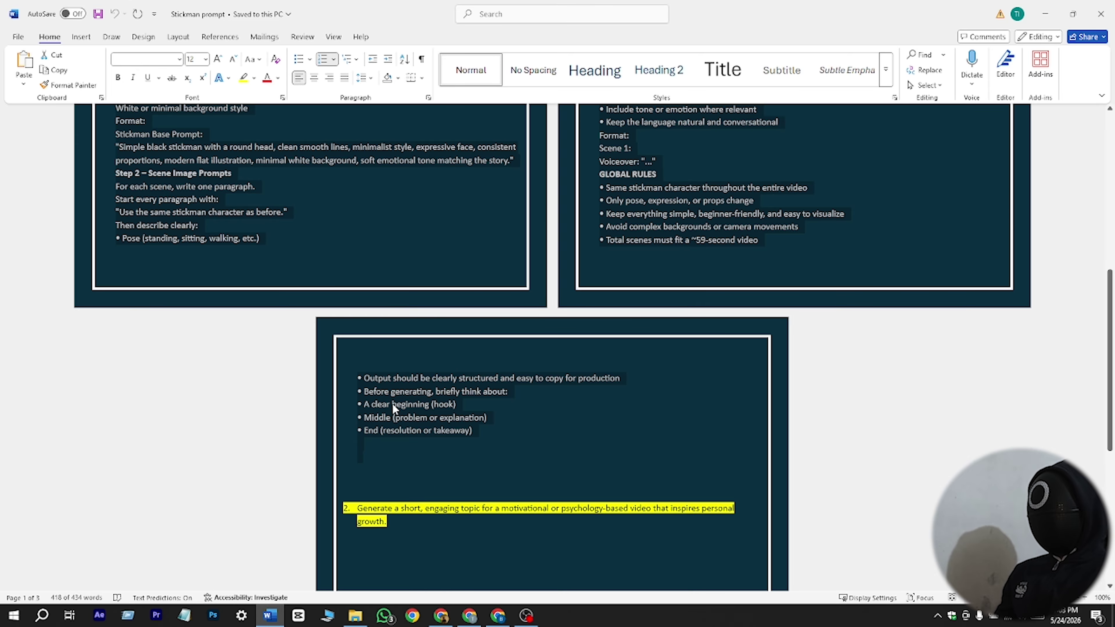
scroll(545, 561, "up", 10)
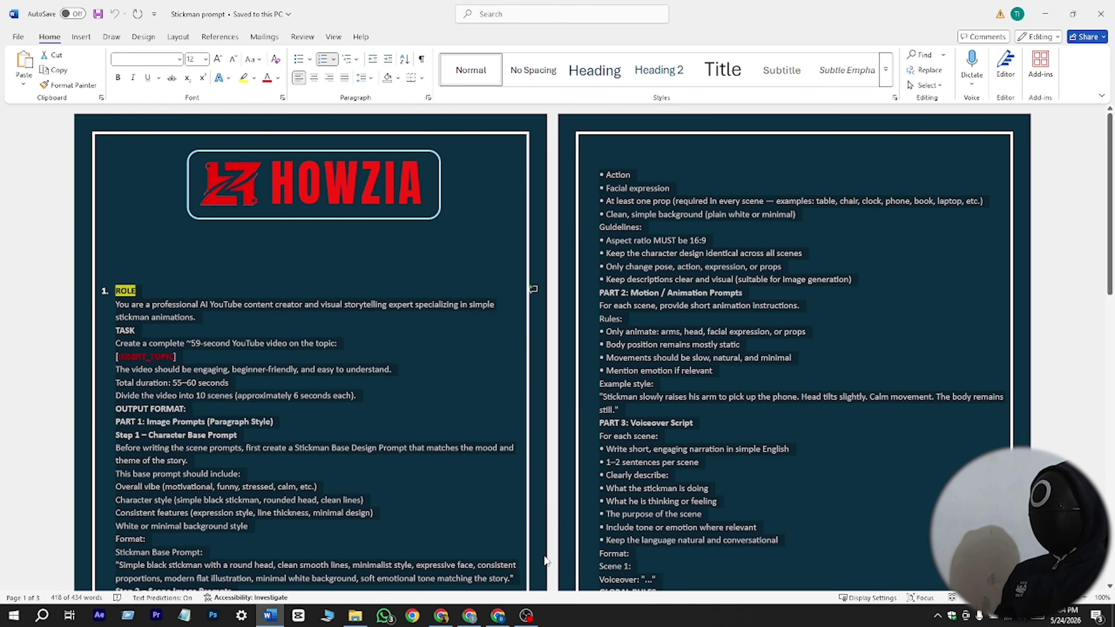
left_click(498, 615)
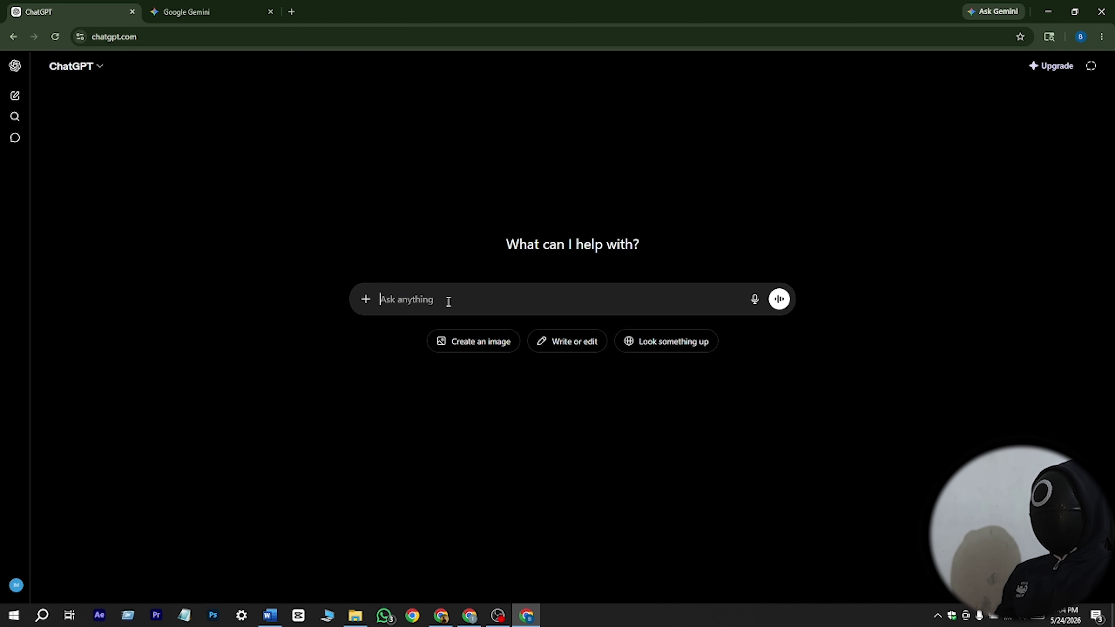
key("ctrl+v")
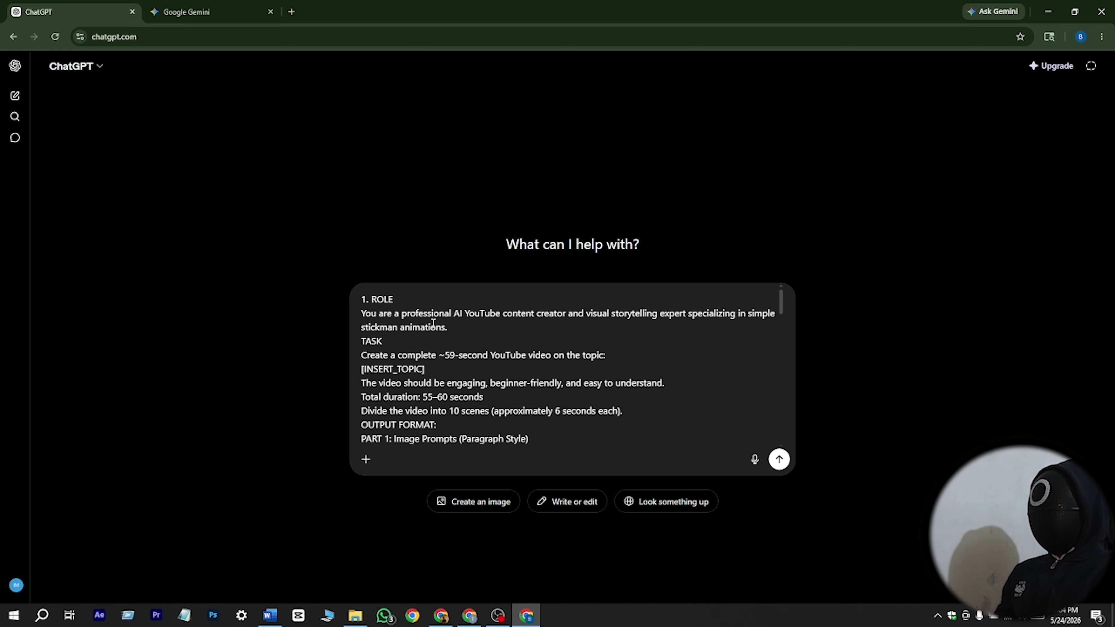
Switch back to the Stickman prompt document in Word and copy the highlighted second prompt about generating a video topic.
left_click(269, 615)
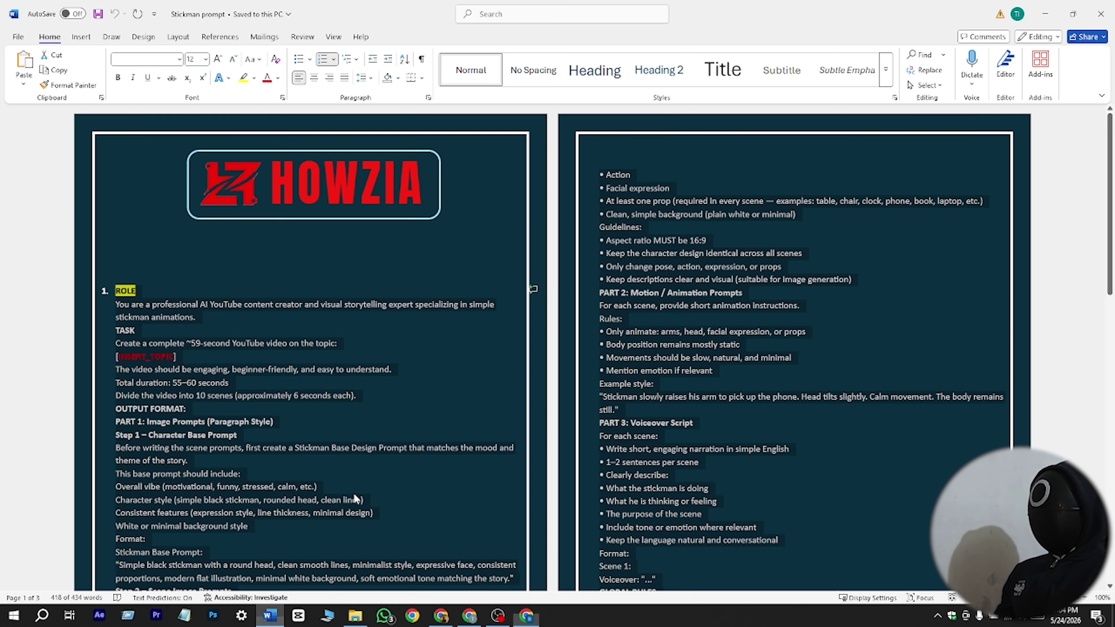
scroll(424, 397, "down", 6)
left_click(398, 464)
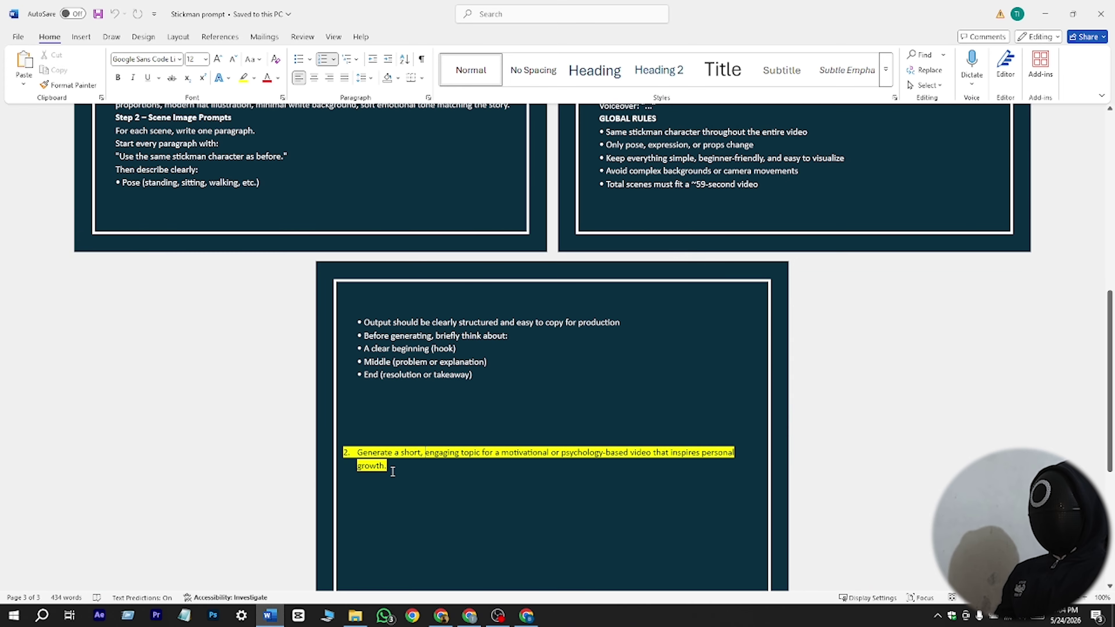
left_click_drag(390, 470, 351, 456)
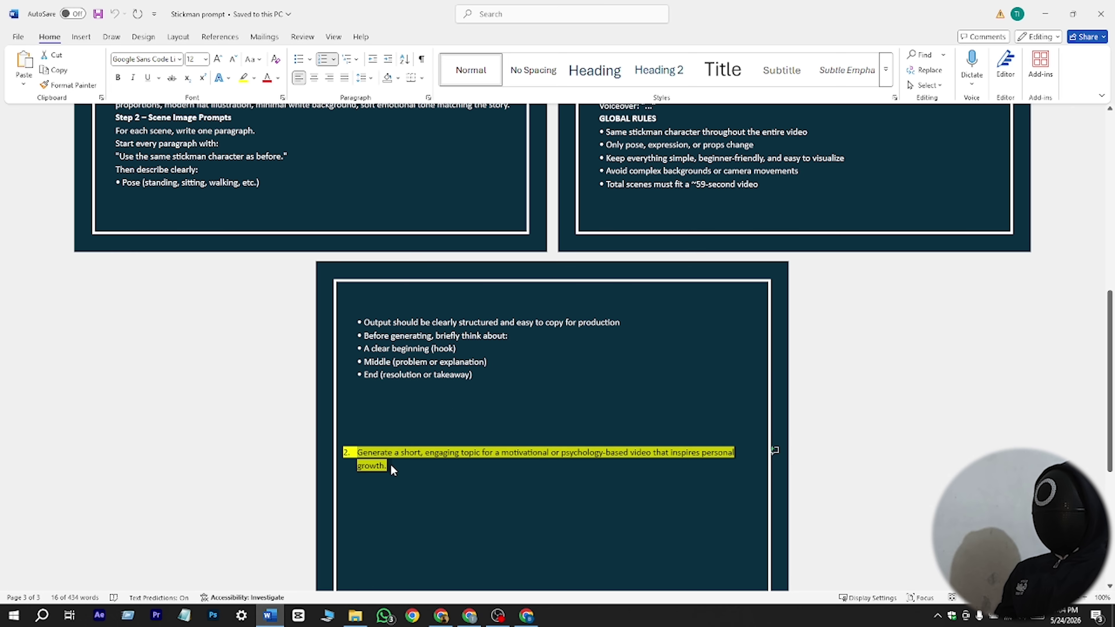
In ChatGPT, replace INSERT_TOPIC inside the brackets with the copied topic-generation prompt and submit the message.
left_click(527, 615)
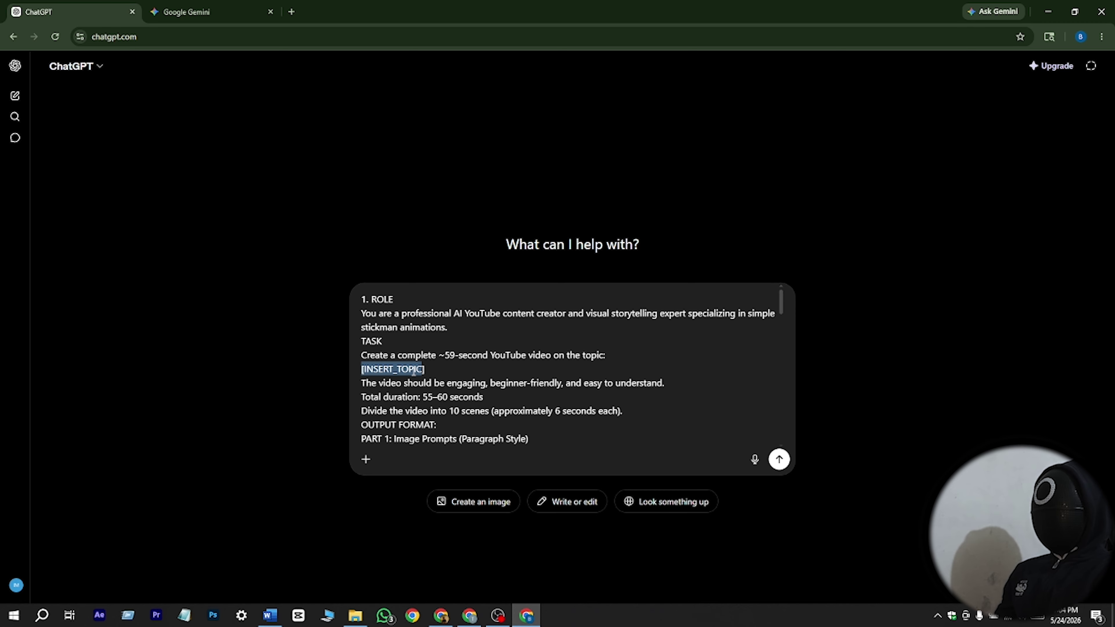
left_click_drag(363, 369, 407, 369)
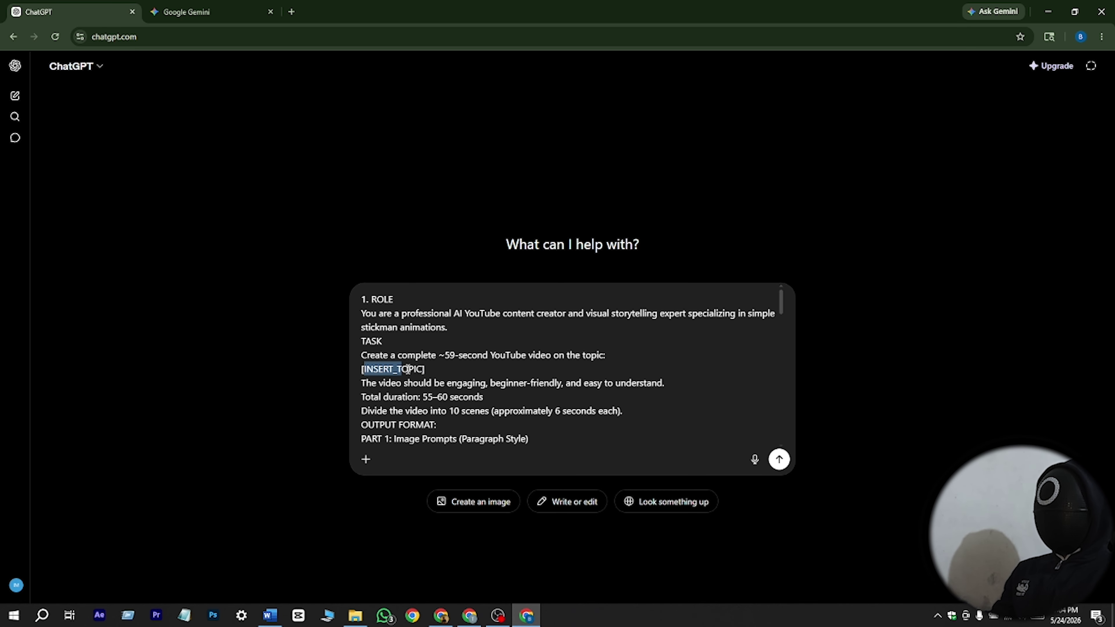
type("2.\tGenerate a short, engaging topic for a motivational or psychology-based video that inspires personal growth.")
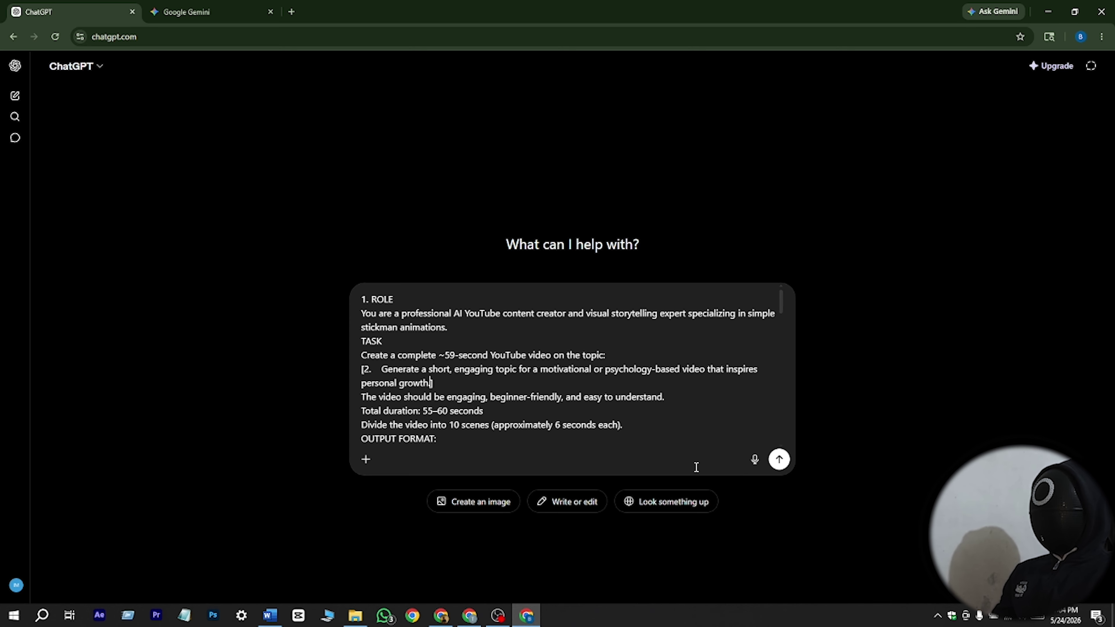
left_click(779, 459)
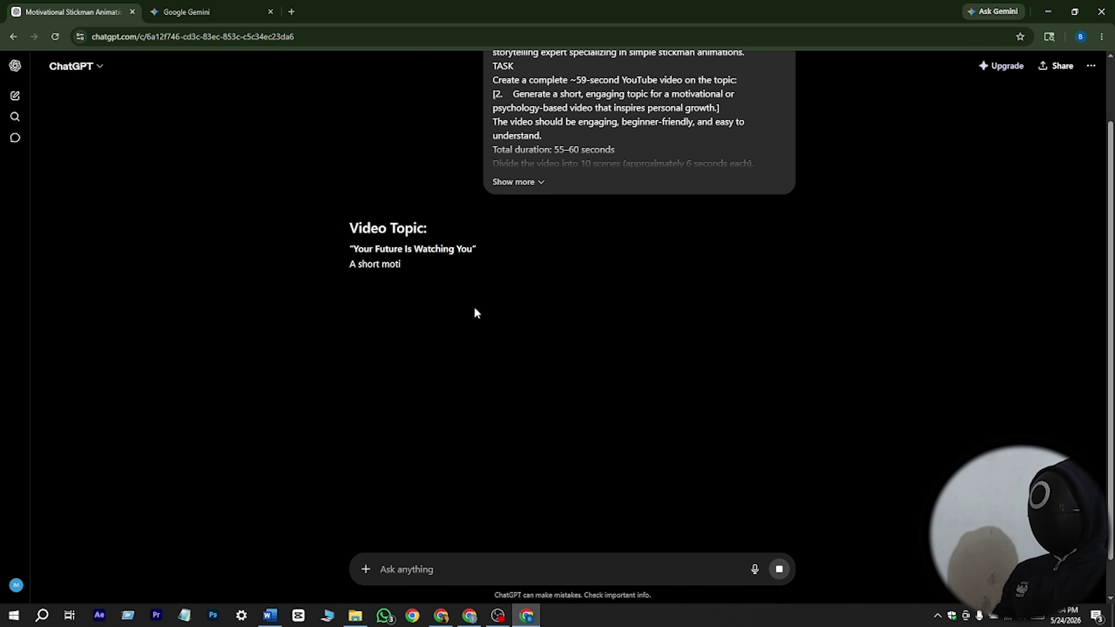
Review ChatGPT's response, examining the video topic, the stickman base prompt and the scene image prompts.
scroll(442, 237, "up", 2)
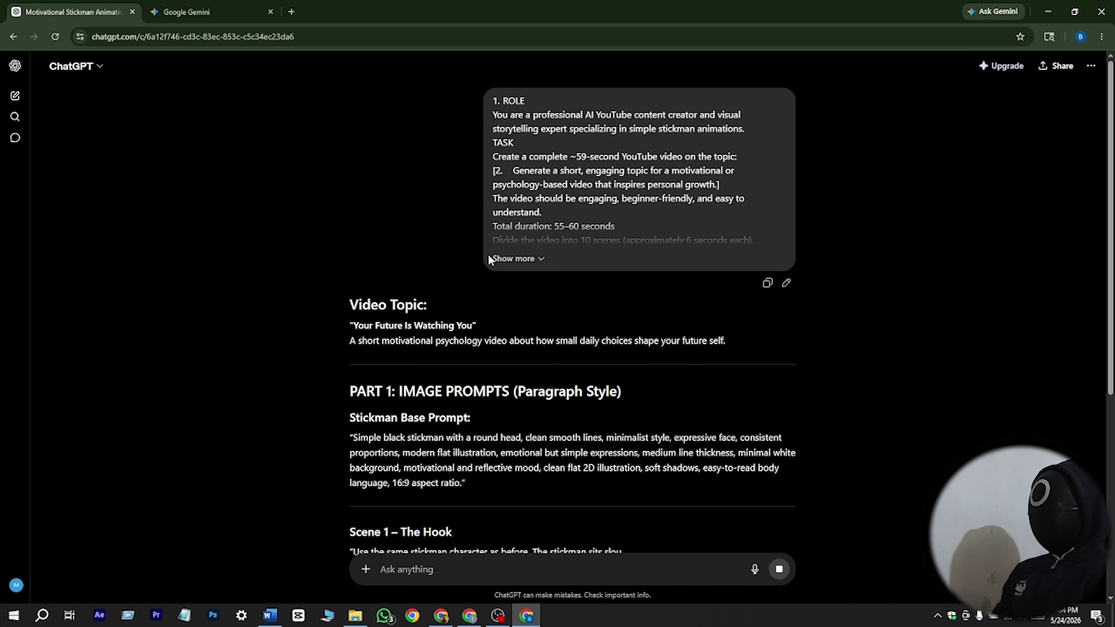
scroll(512, 321, "down", 2)
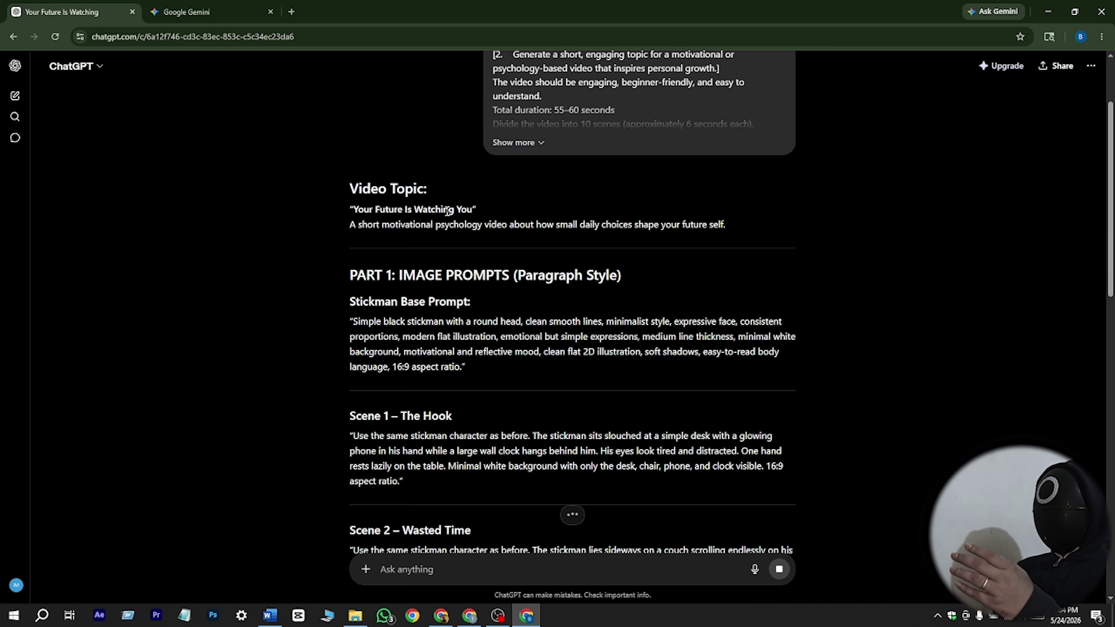
scroll(447, 211, "down", 6)
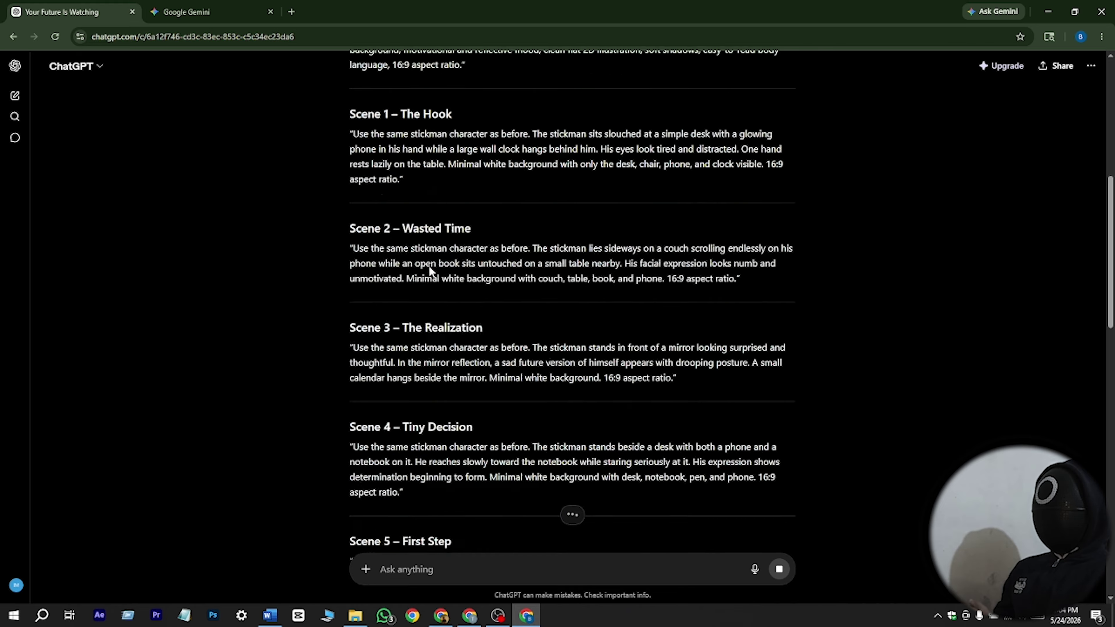
scroll(430, 270, "down", 5)
scroll(423, 264, "up", 10)
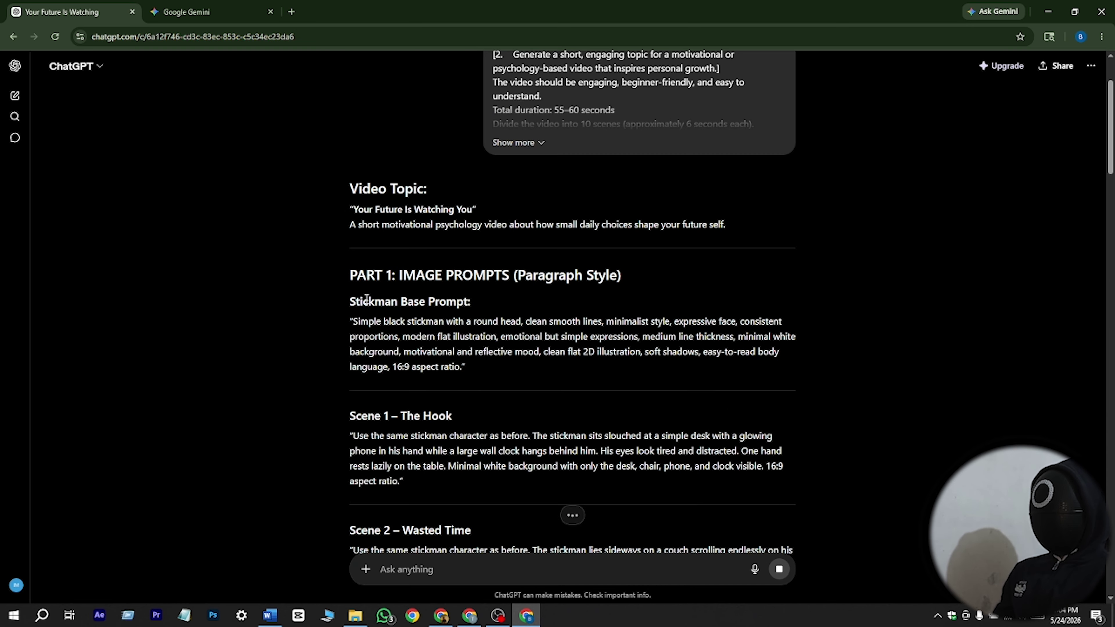
left_click_drag(367, 299, 439, 338)
scroll(439, 339, "down", 2)
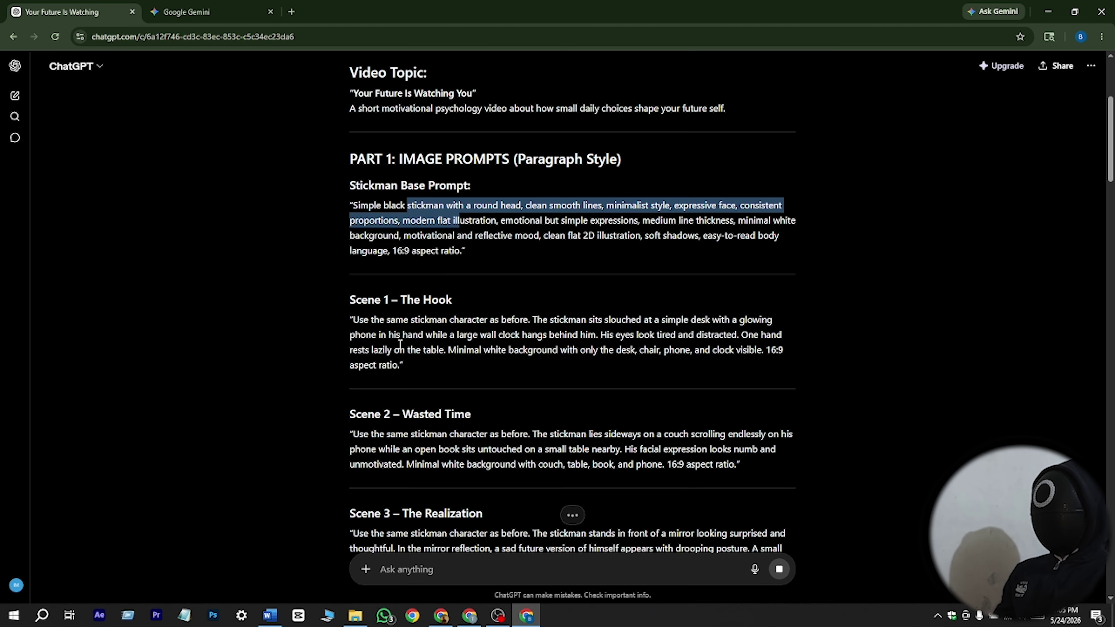
left_click_drag(378, 319, 432, 337)
scroll(432, 338, "up", 4)
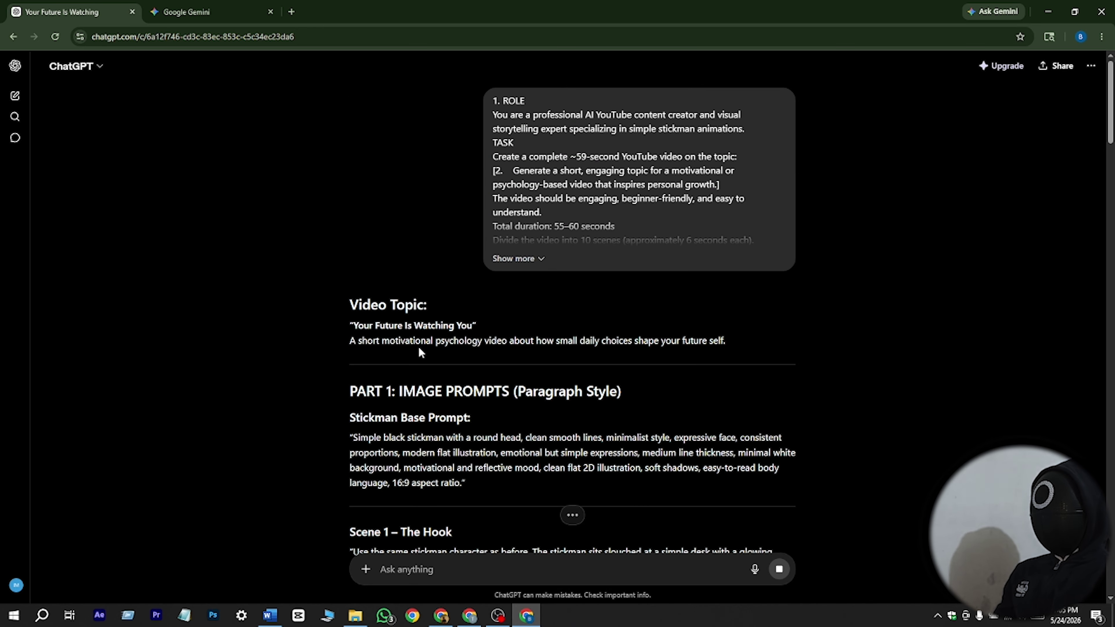
Move Google Gemini into its own browser window and arrange it side by side with the ChatGPT conversation.
left_click(235, 11)
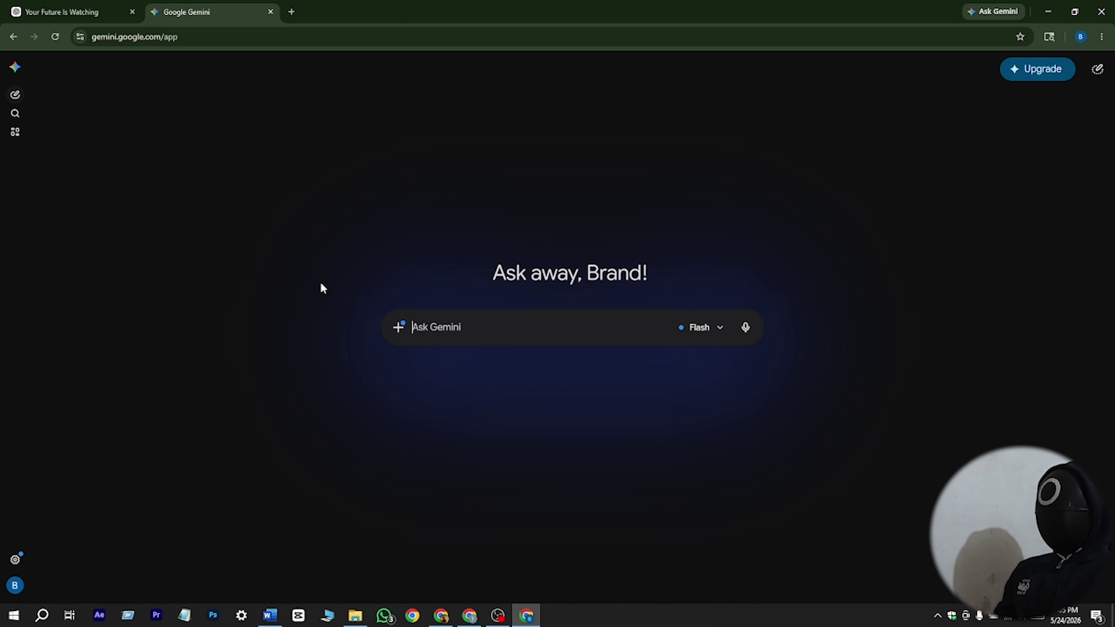
left_click_drag(206, 12, 1114, 193)
left_click(213, 158)
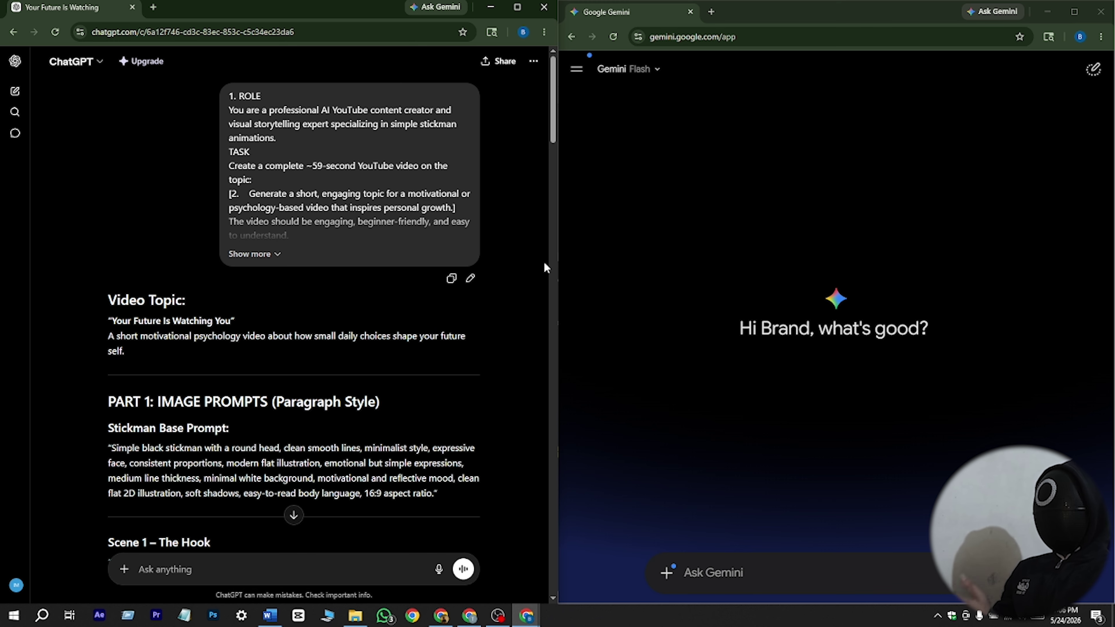
In the ChatGPT response, find the image prompt for Scene 1 – The Hook and copy its text.
scroll(113, 279, "down", 4)
left_click_drag(112, 276, 432, 320)
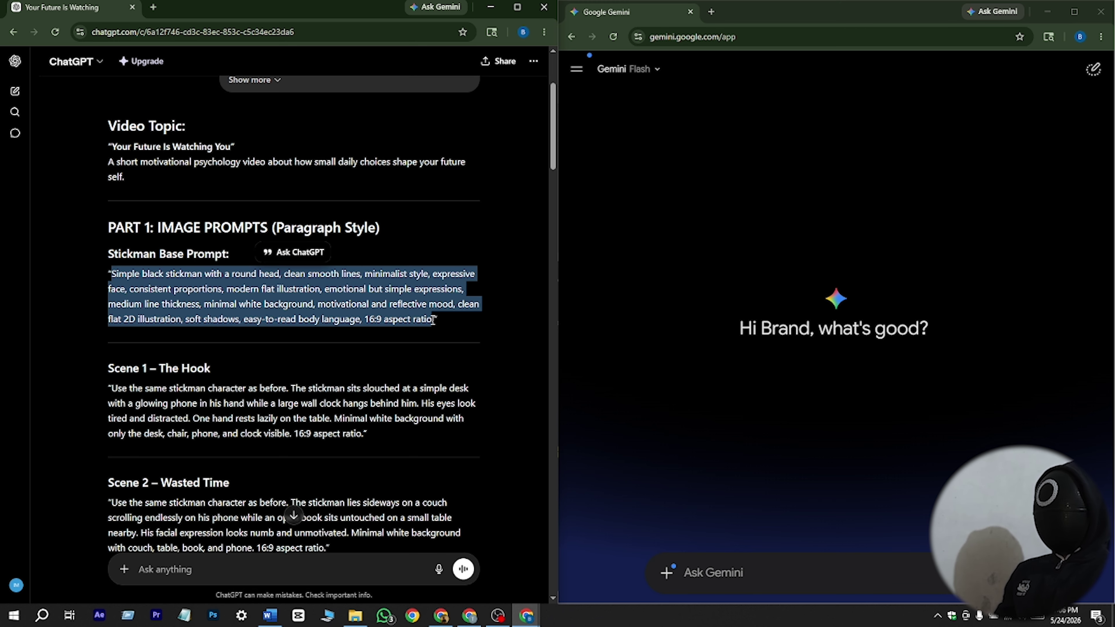
scroll(434, 321, "down", 3)
left_click_drag(111, 273, 356, 323)
key("ctrl+c")
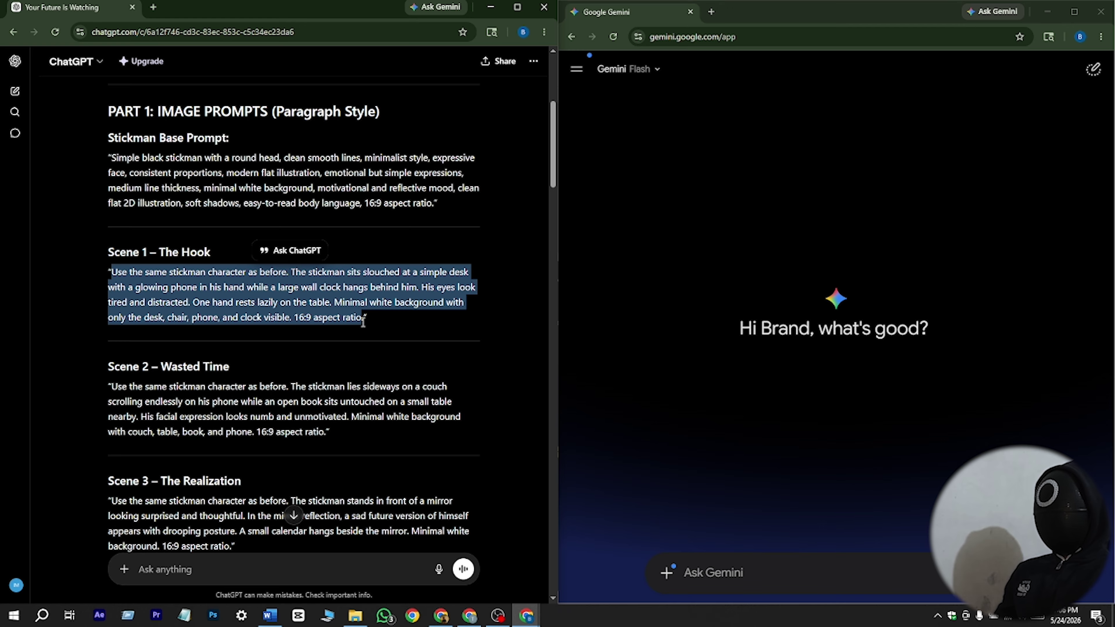
Enter the copied Scene 1 prompt in Gemini, enable image creation, and submit it to generate the image.
left_click(727, 572)
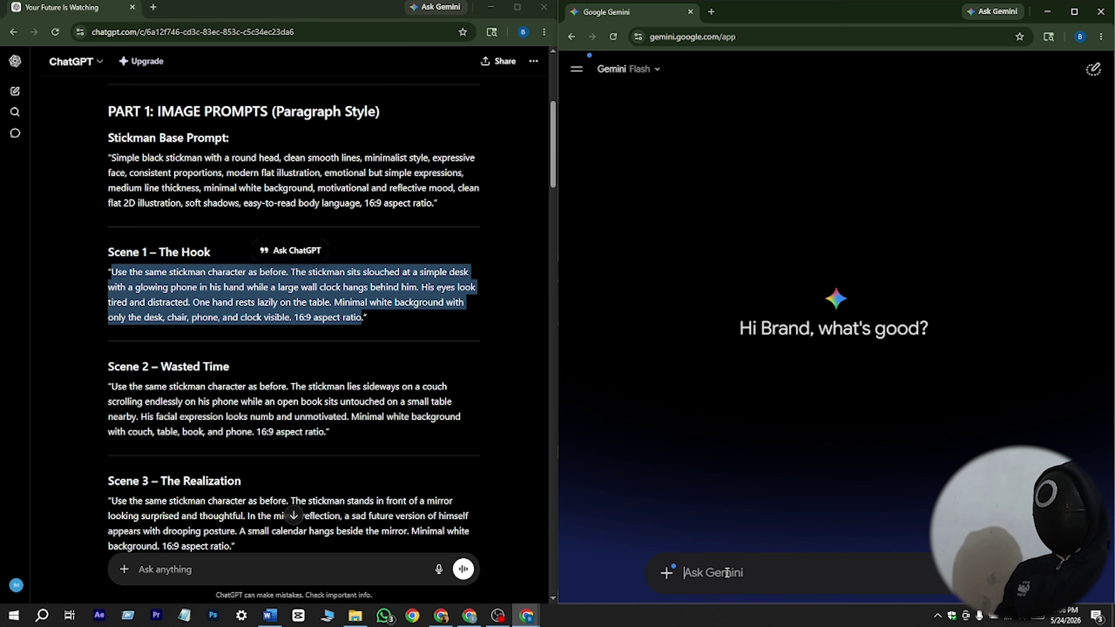
key("ctrl+v")
left_click(666, 505)
left_click(790, 466)
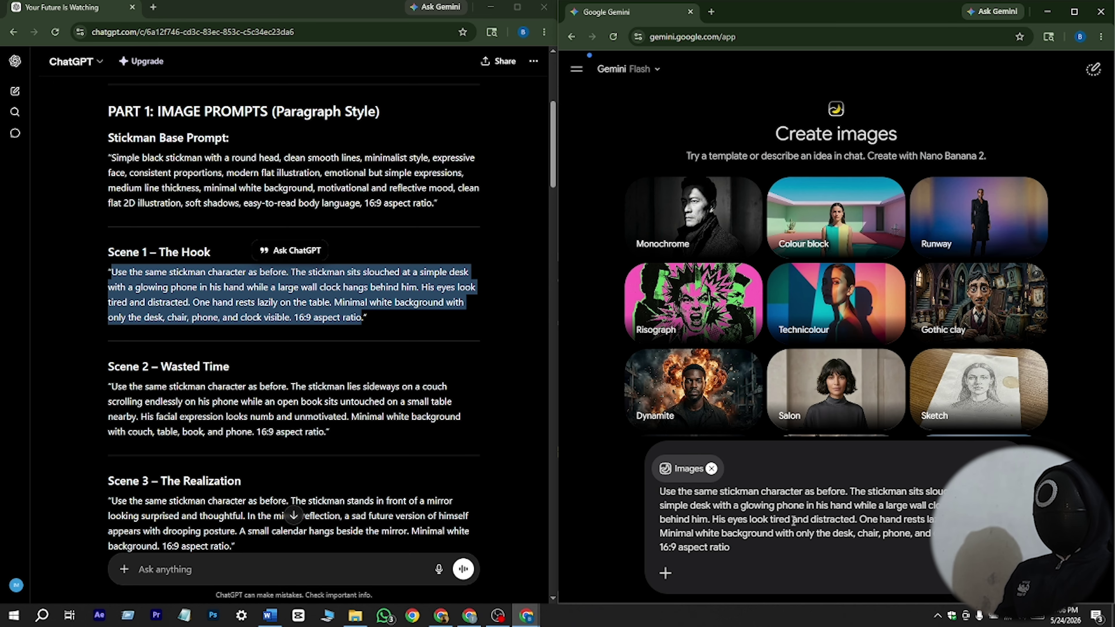
key("Return")
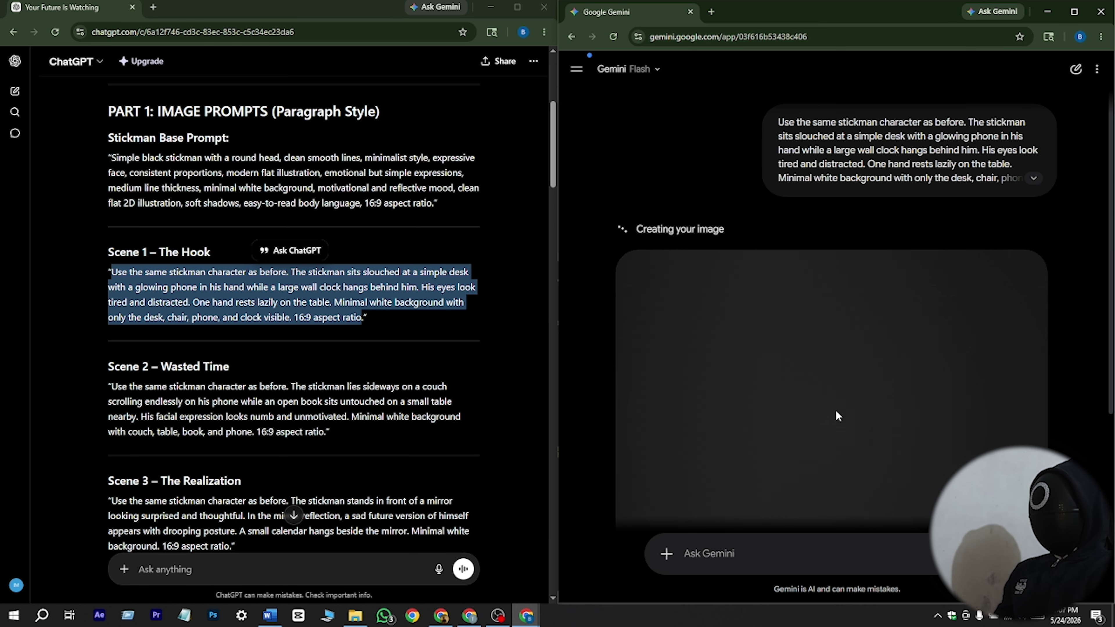
Copy the Scene 2 – Wasted Time image prompt from ChatGPT and submit it in the same Gemini image chat.
left_click(370, 133)
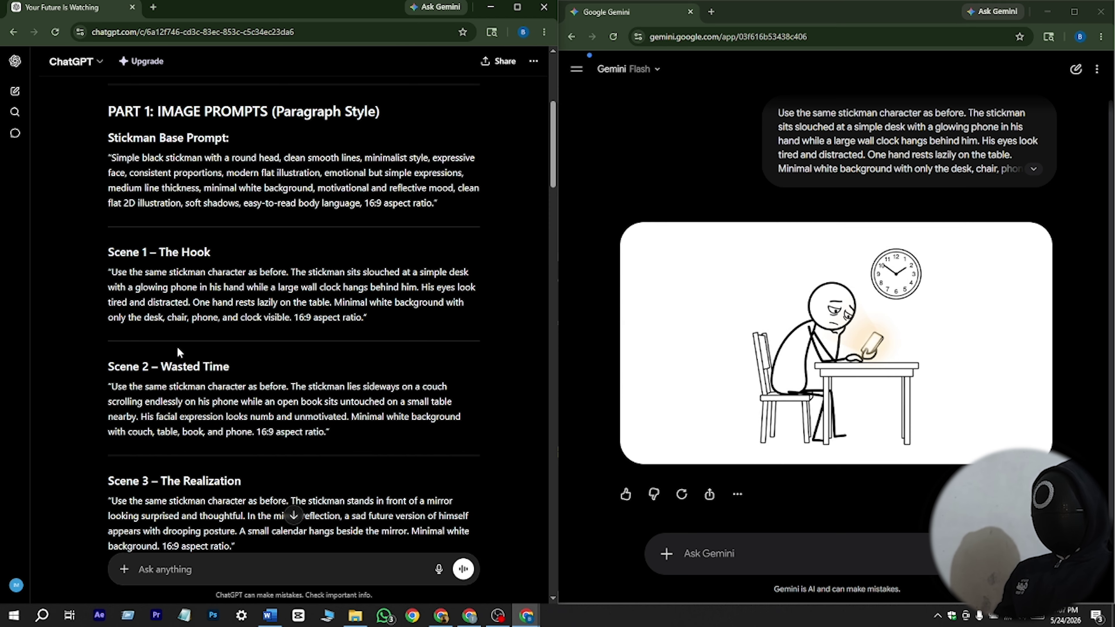
scroll(370, 132, "down", 5)
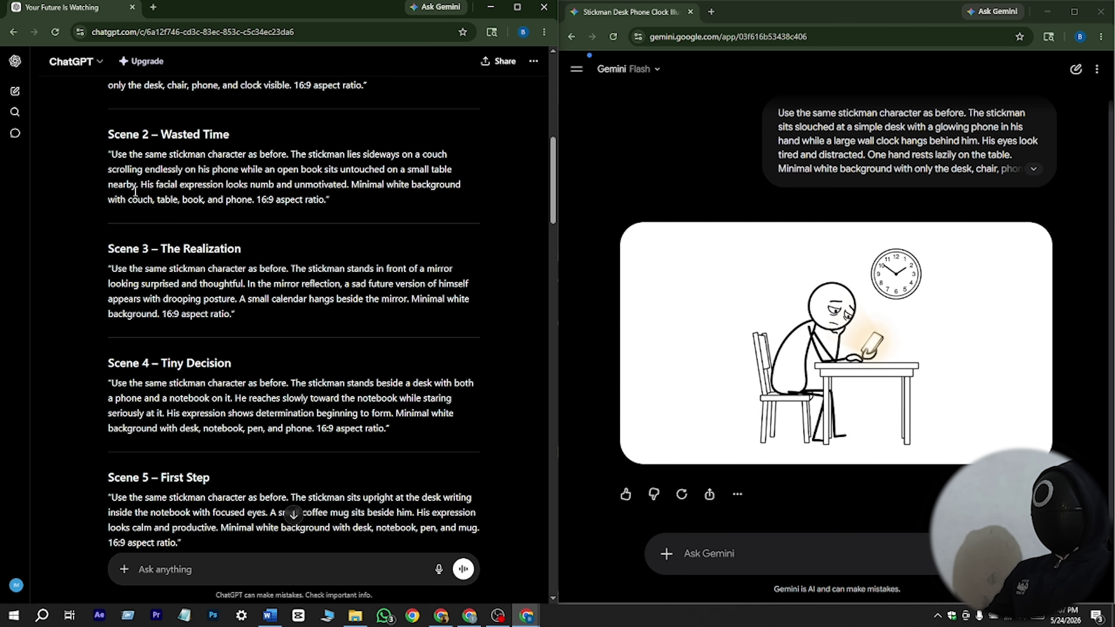
left_click_drag(111, 154, 328, 203)
key("ctrl+c")
left_click(698, 545)
key("ctrl+v")
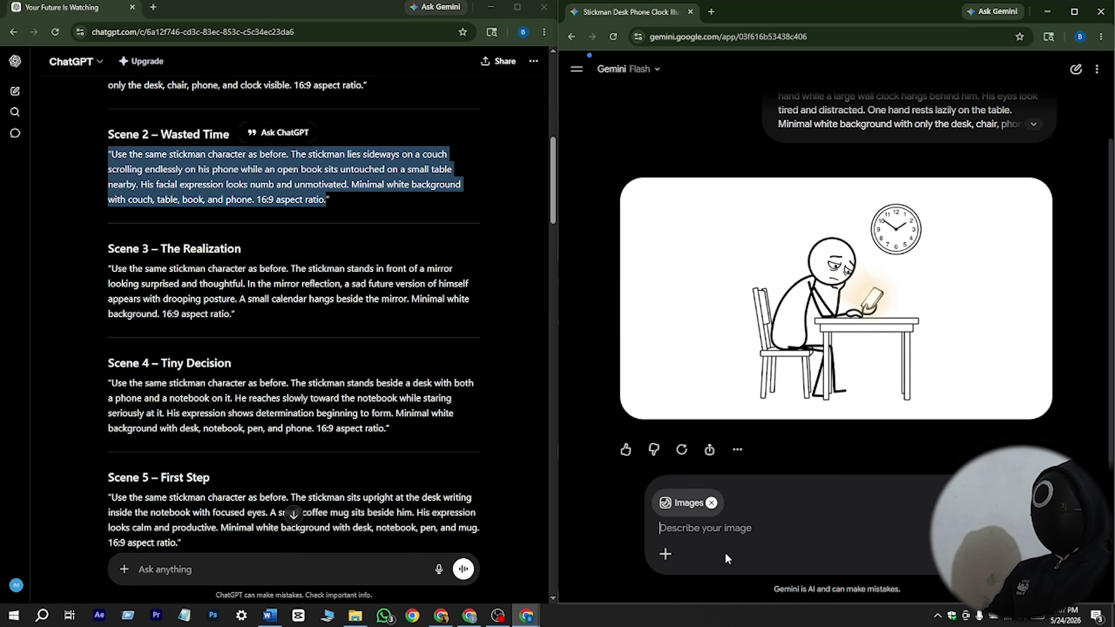
key("Return")
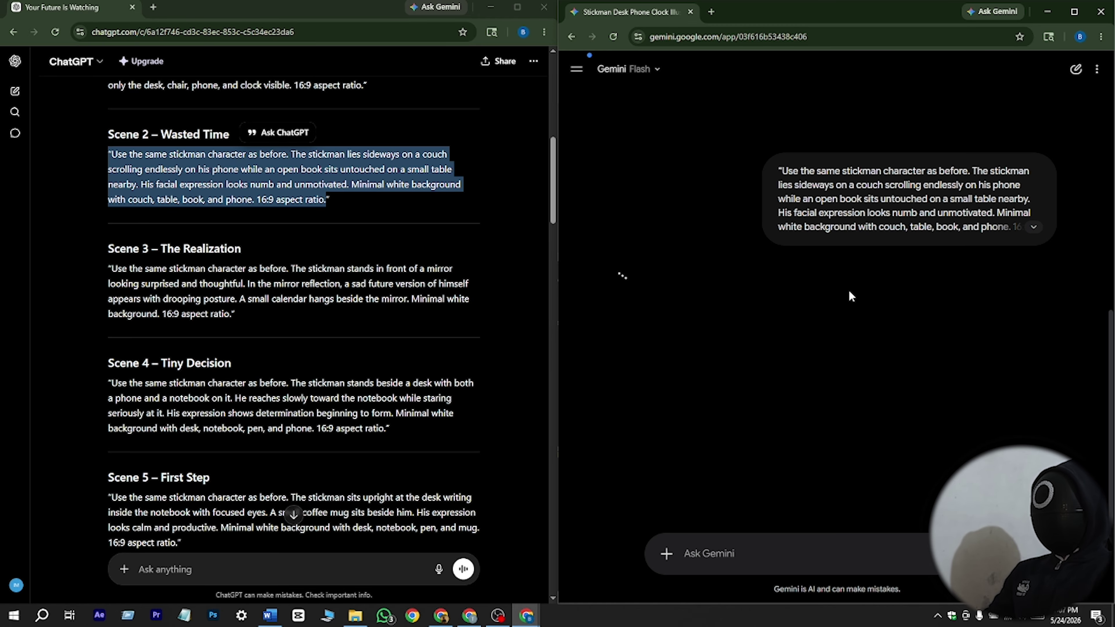
Start saving the generated Scene 1 image from Gemini and create a new folder named Sticks in Downloads.
scroll(810, 224, "up", 5)
scroll(810, 224, "up", 3)
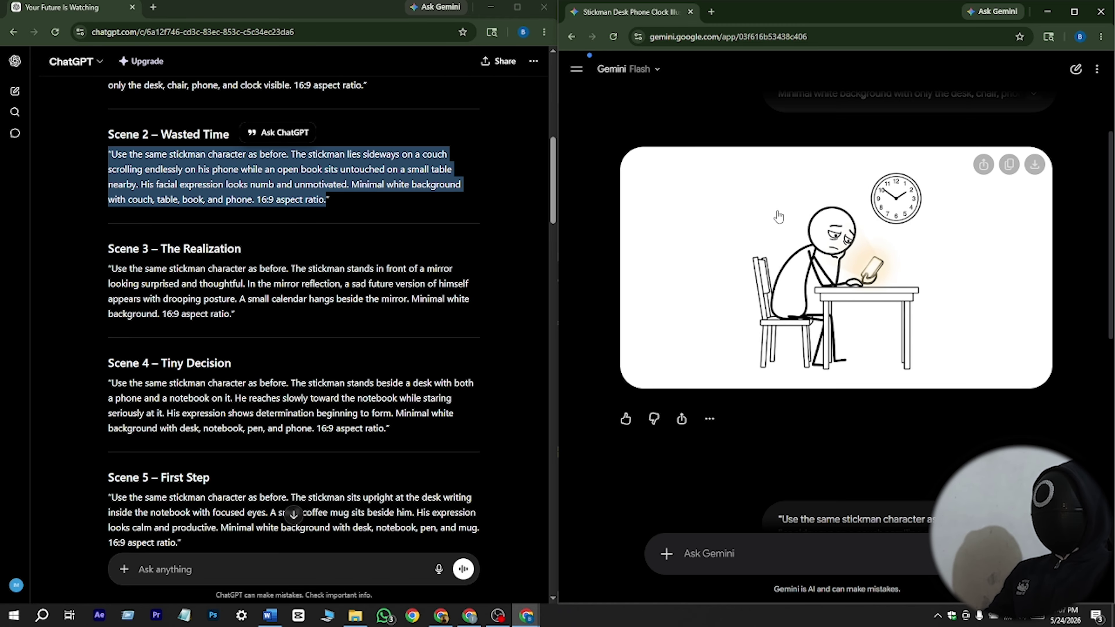
scroll(722, 212, "up", 3)
scroll(722, 212, "up", 5)
right_click(764, 214)
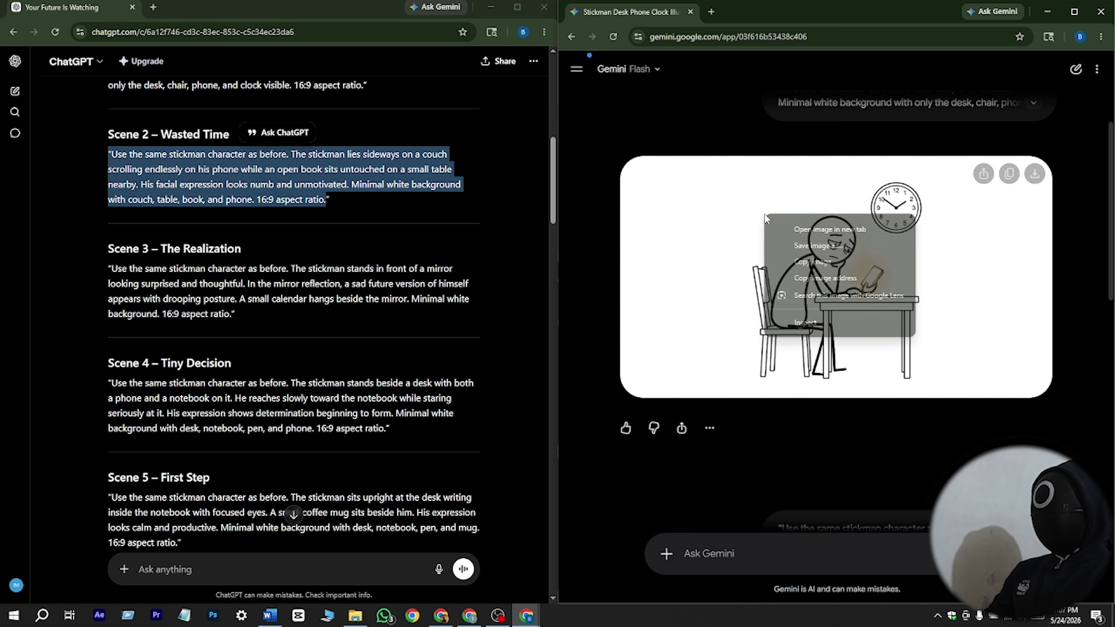
left_click(798, 249)
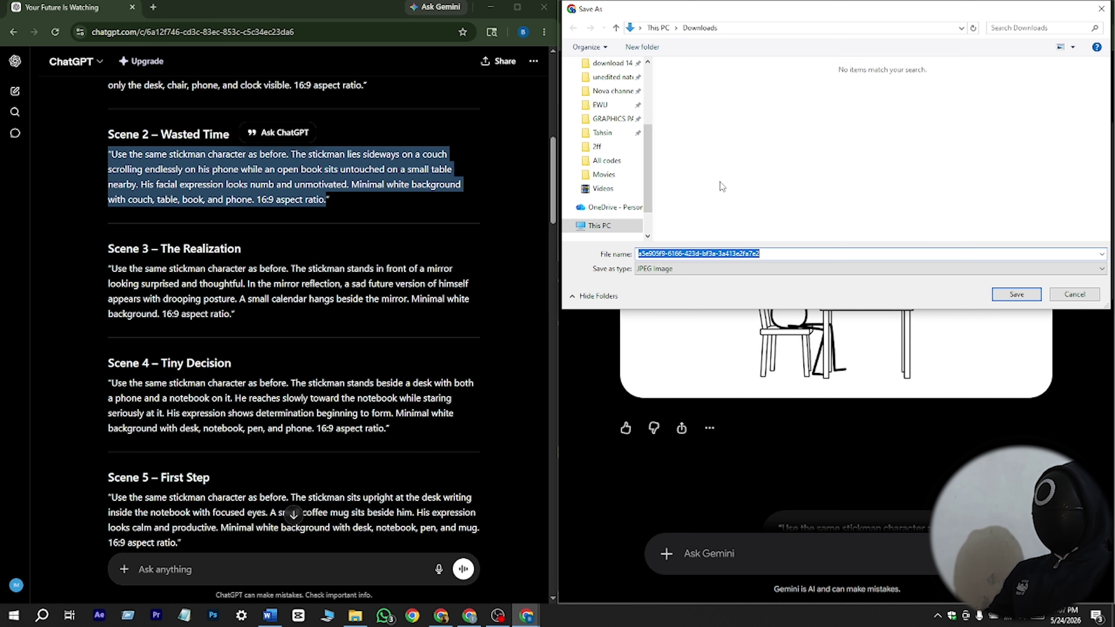
right_click(683, 72)
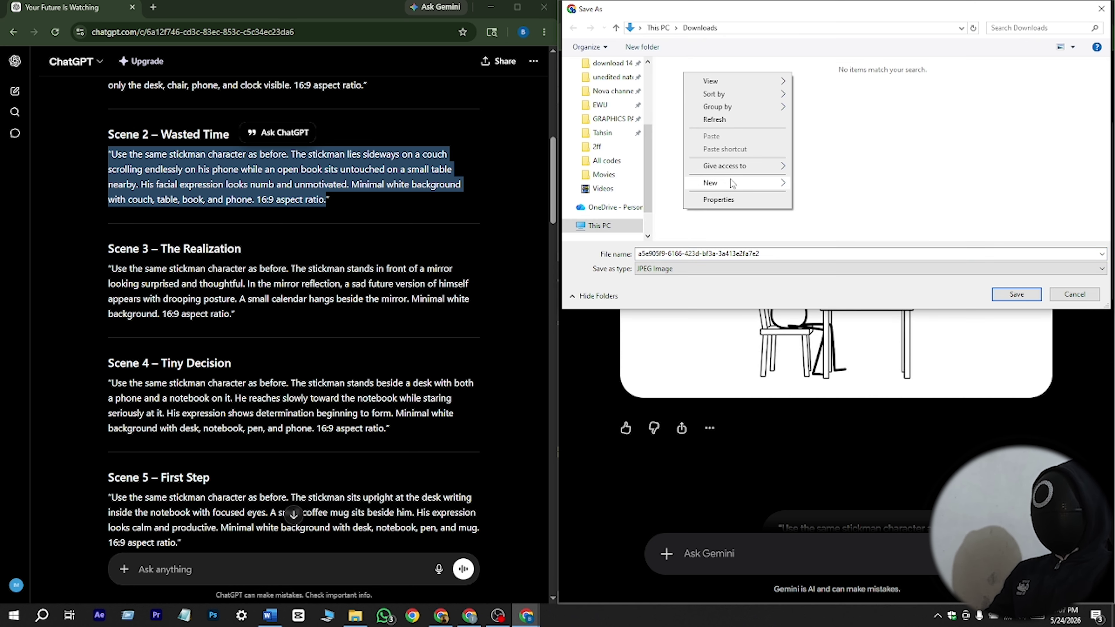
mouse_move(755, 183)
left_click(808, 180)
type("Sticks")
key("Return")
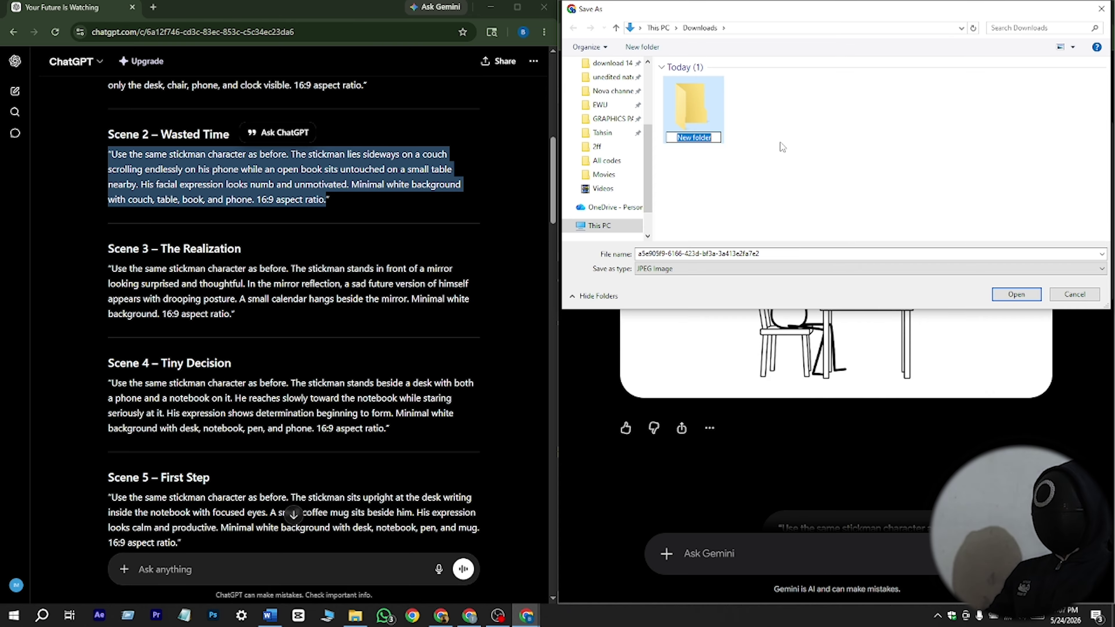
Save the Scene 1 image as img1 inside the Sticks folder.
key("Return")
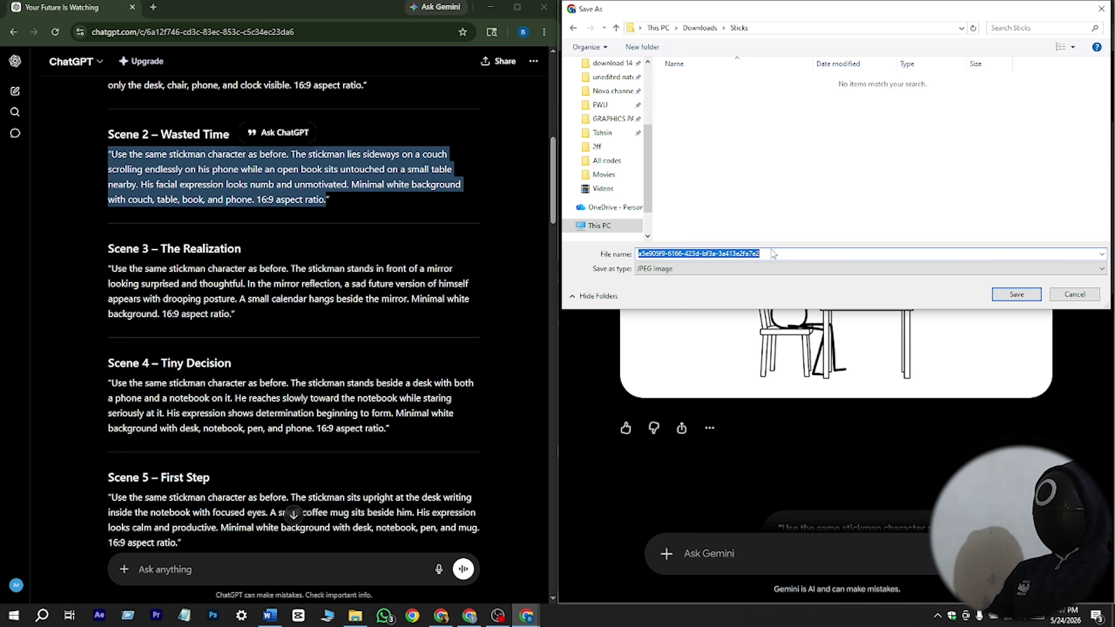
type("img1")
key("Return")
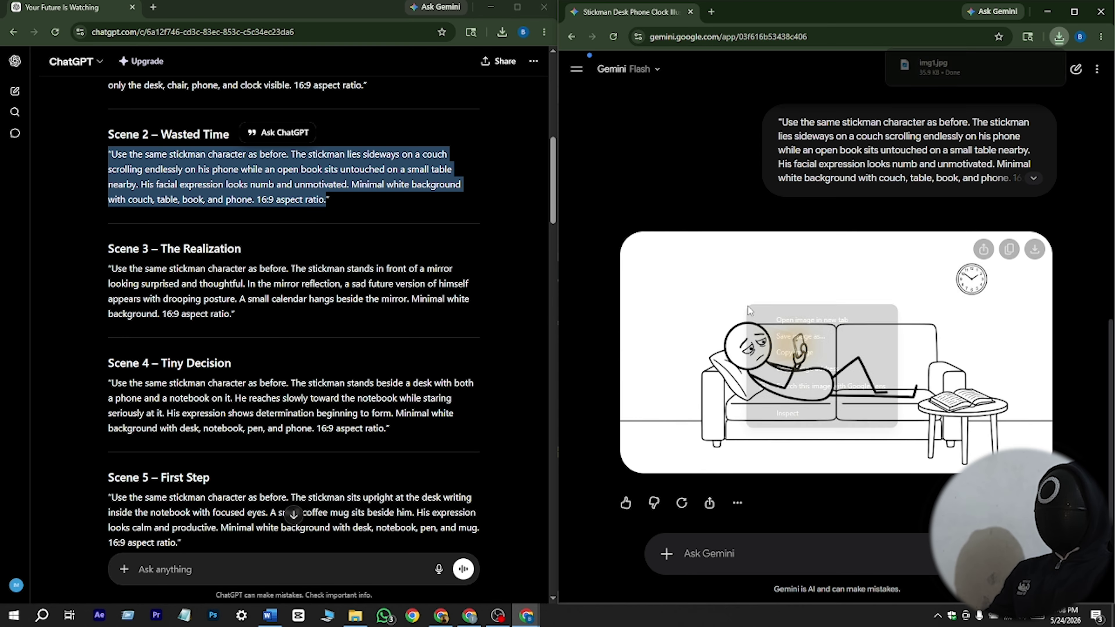
Save the generated Scene 2 couch image as img2 in the Sticks folder.
right_click(745, 308)
left_click(811, 351)
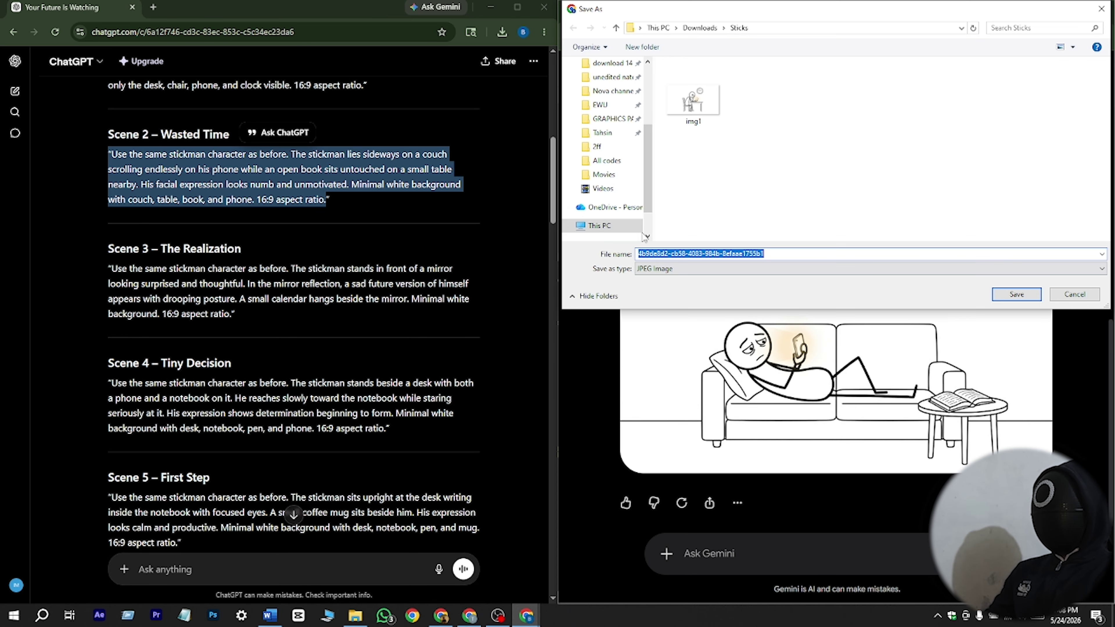
type("img2")
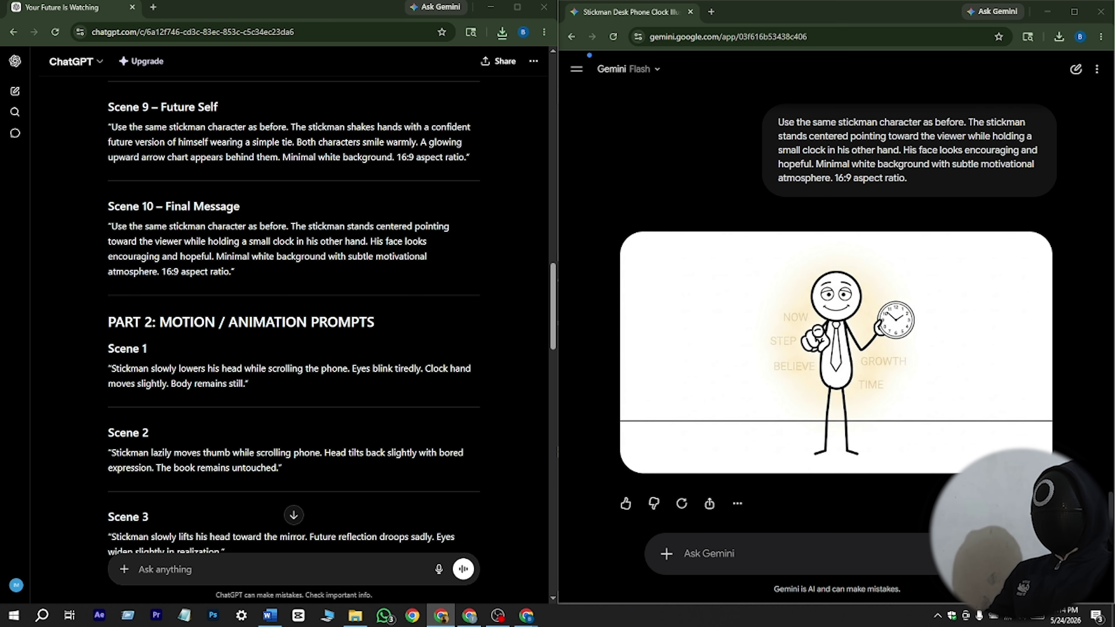
Save the generated Scene 10 image of the pointing stickman as img10 in the Sticks folder.
right_click(804, 288)
left_click(866, 319)
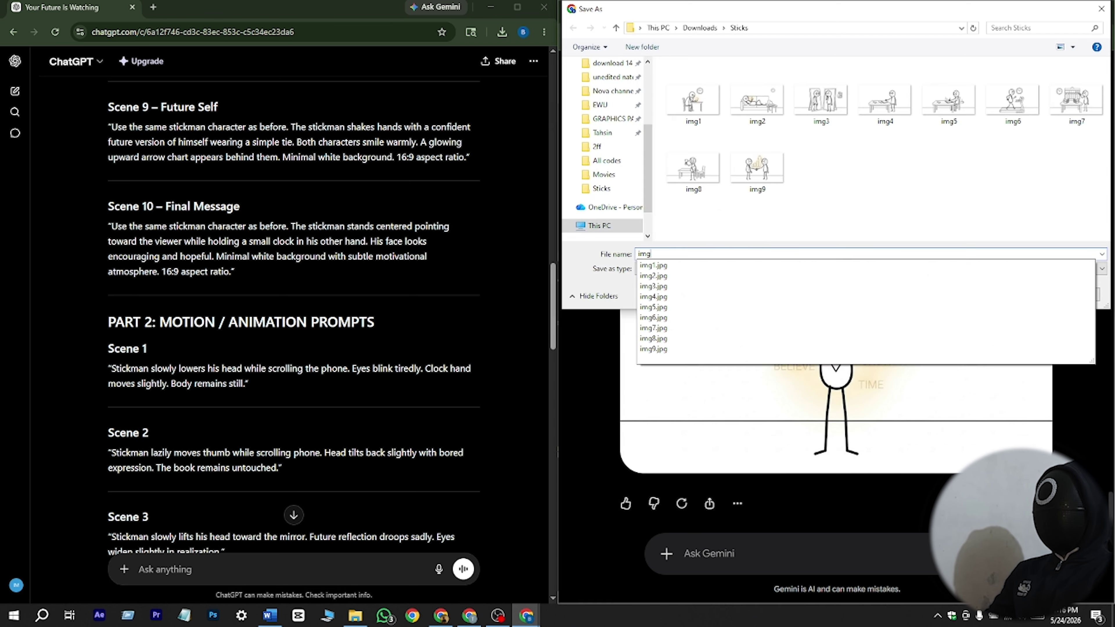
key("Return")
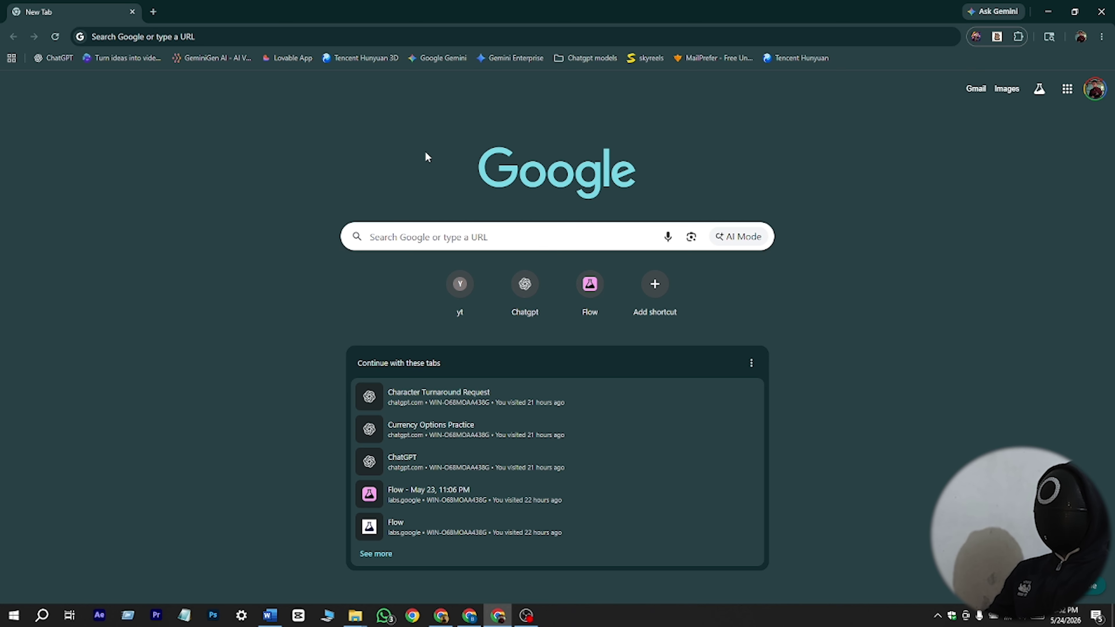
Search the web for "google vids" and open the Google Vids product page.
left_click(413, 232)
type("google vids")
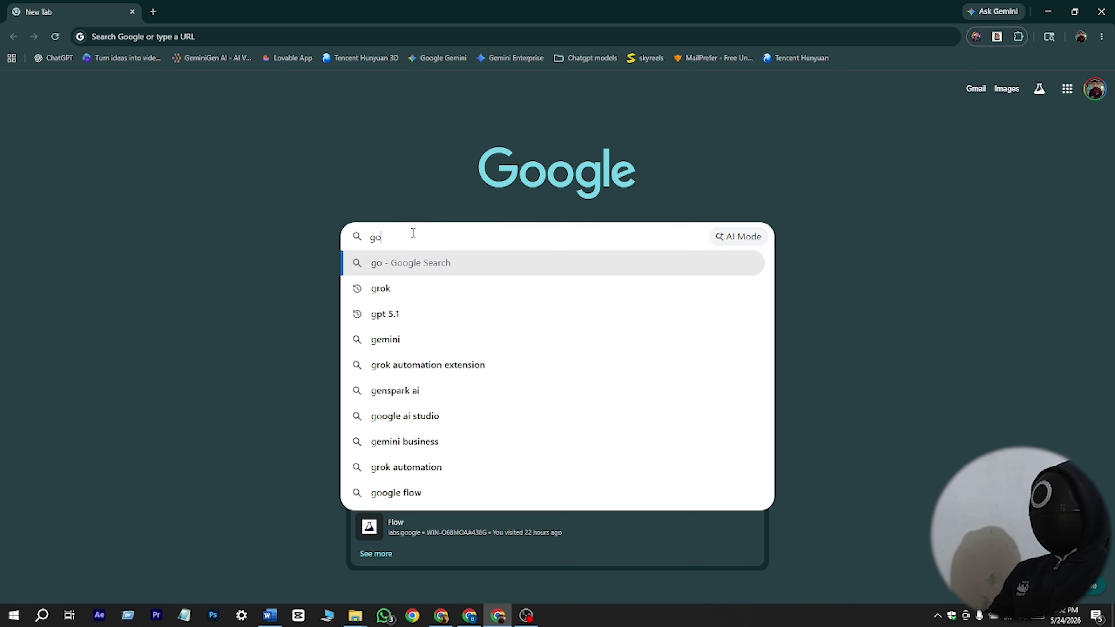
key("Return")
left_click(167, 180)
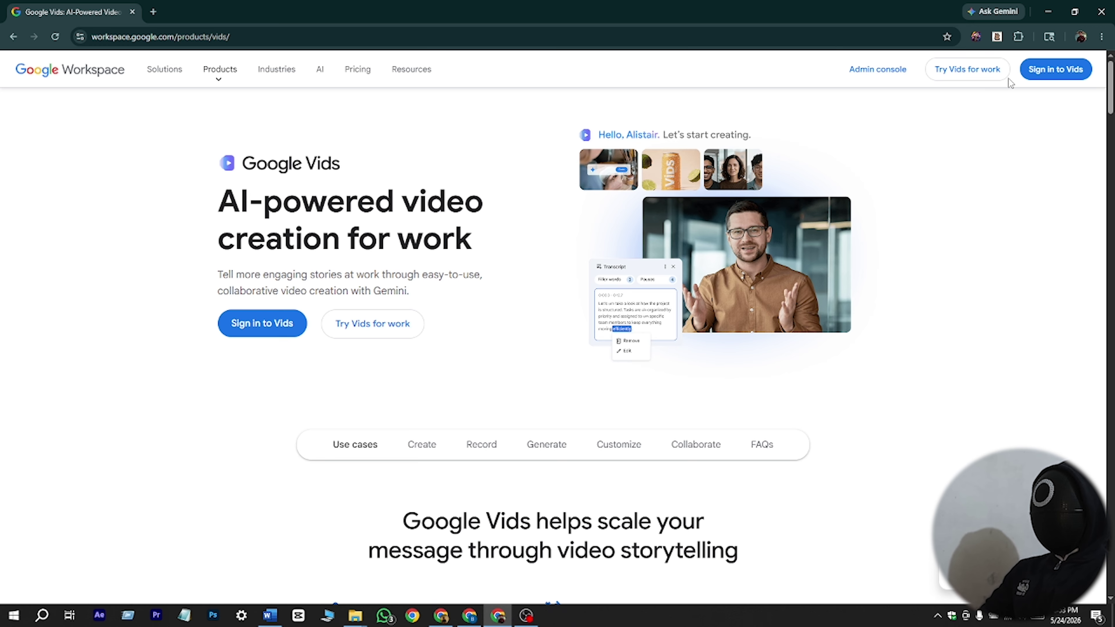
Sign in to Google Vids with the listed Google account and start a landscape video with Veo 3.1.
left_click(1054, 70)
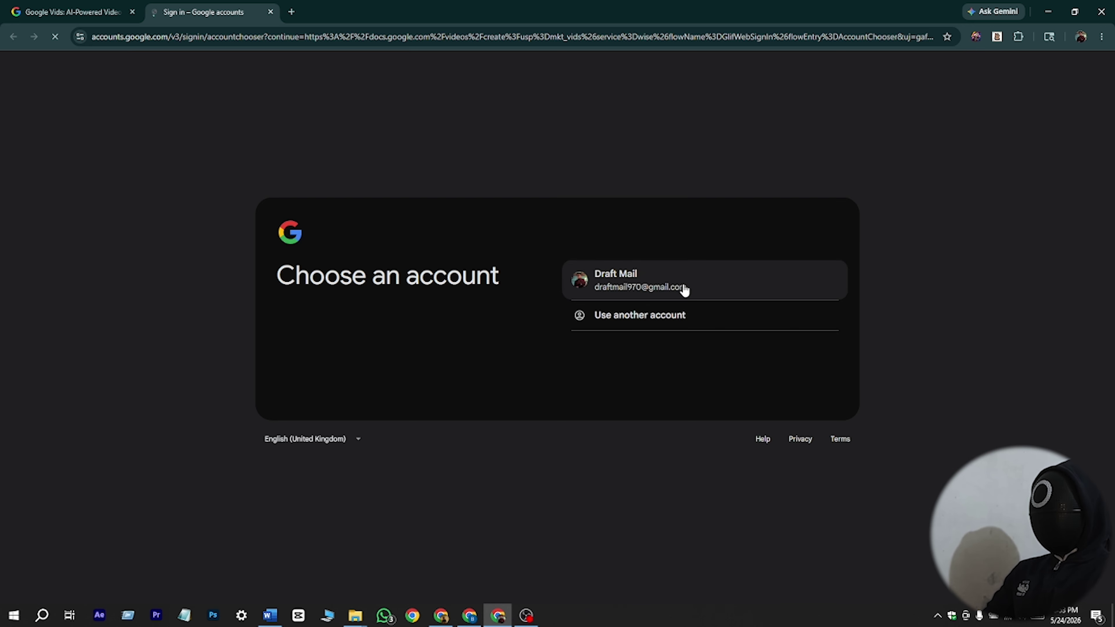
left_click(712, 284)
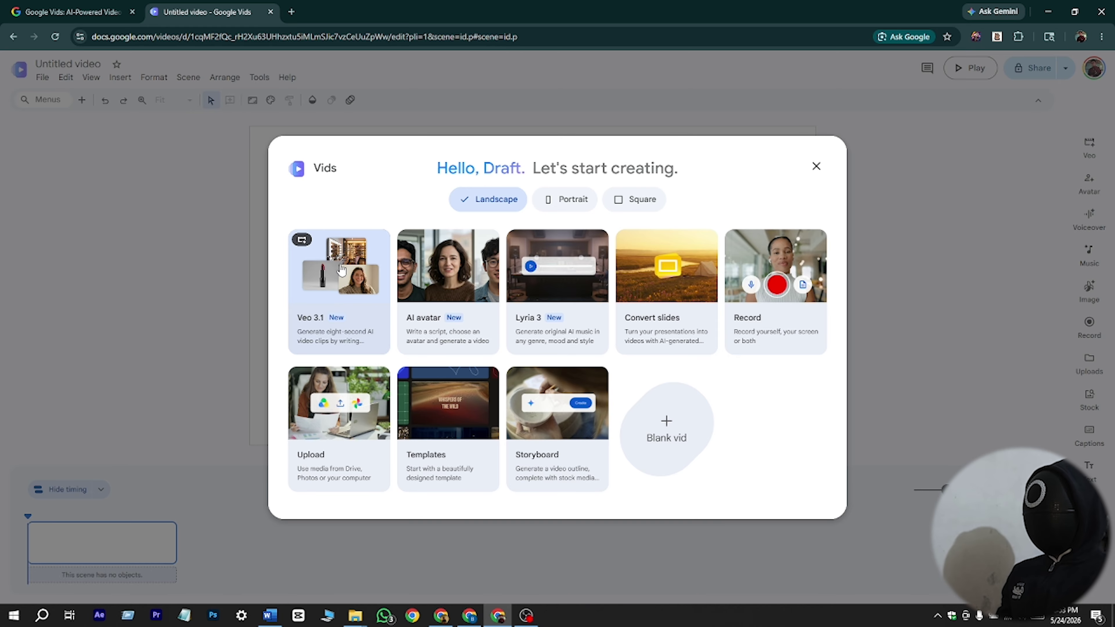
left_click(342, 270)
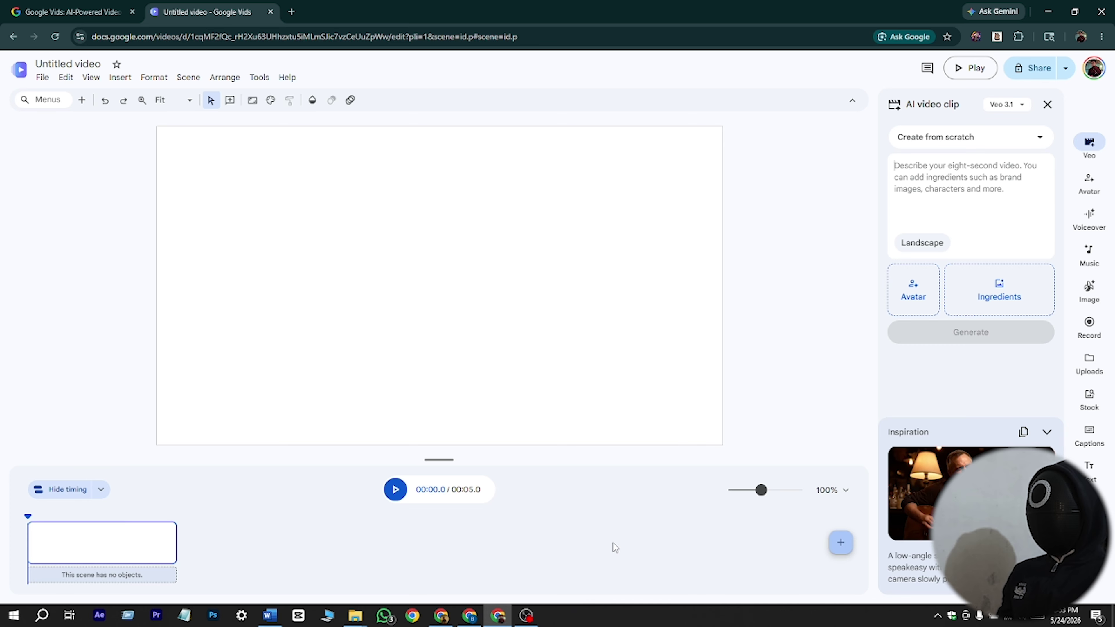
Switch to the ChatGPT conversation and copy the Scene 1 prompt under Part 2: Motion / Animation Prompts.
left_click(469, 615)
scroll(447, 330, "up", 20)
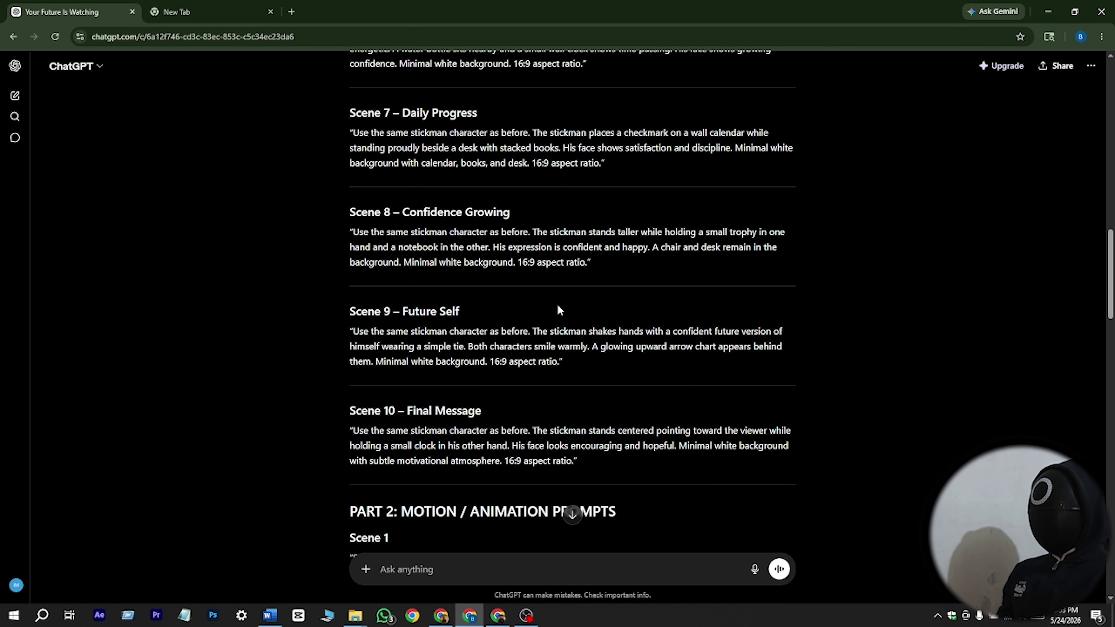
scroll(401, 222, "down", 6)
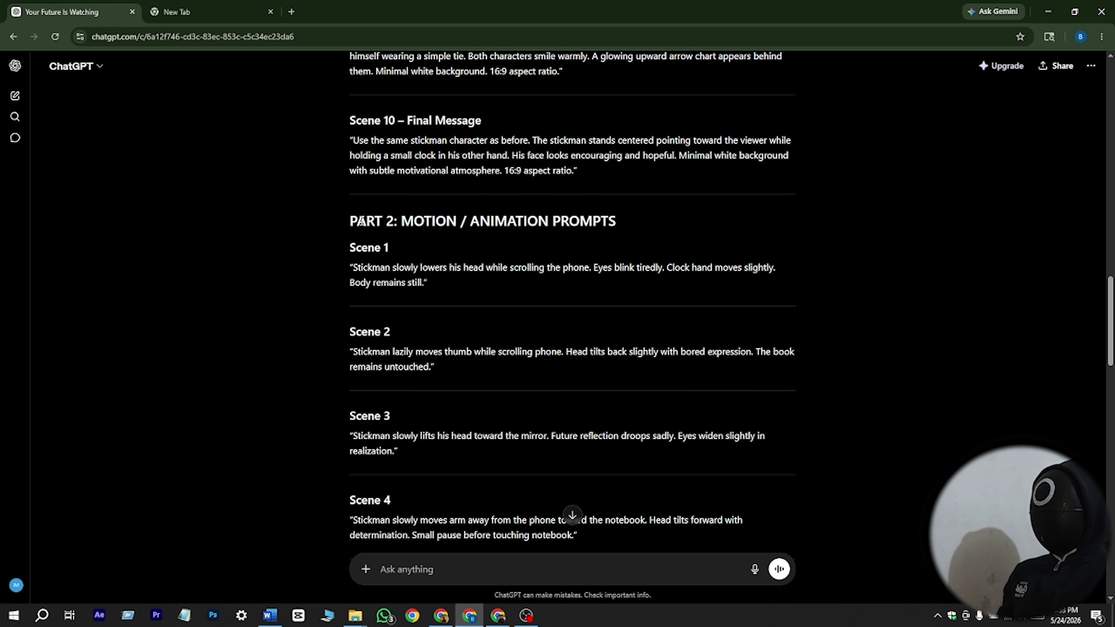
left_click_drag(354, 221, 657, 249)
scroll(439, 198, "down", 3)
left_click(392, 186)
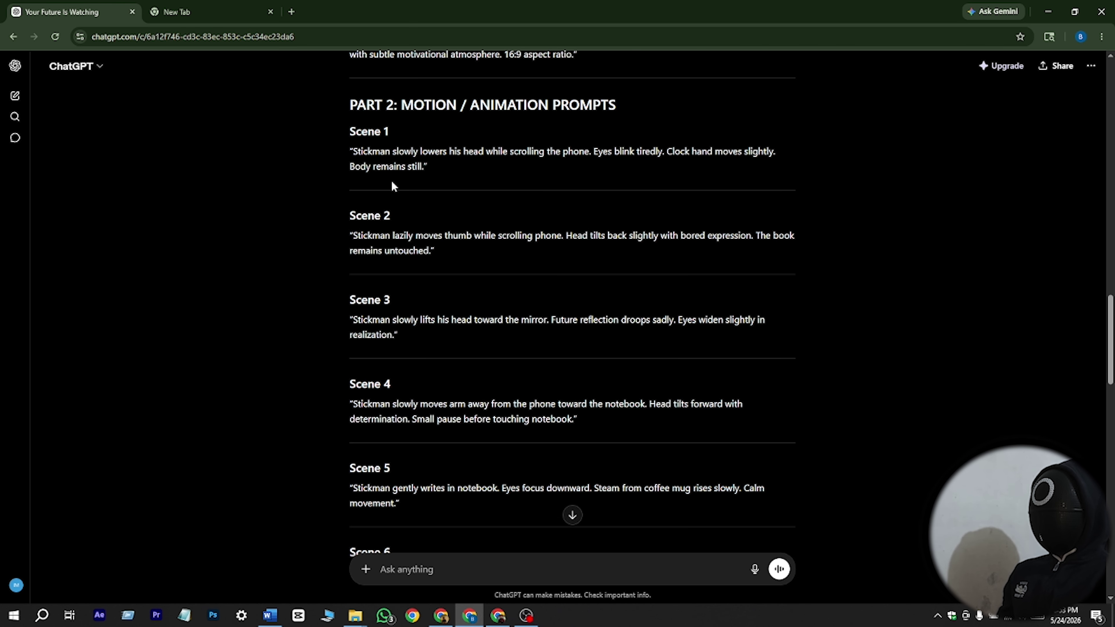
left_click_drag(354, 154, 433, 180)
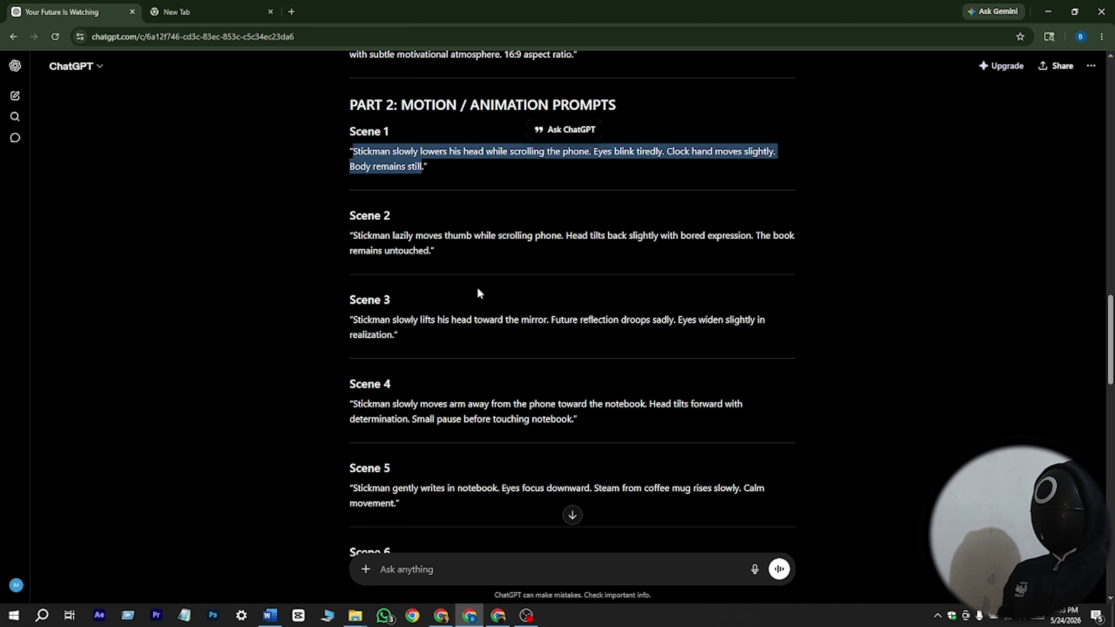
Return to Google Vids and enter the copied Scene 1 motion prompt as the AI video clip description.
left_click(497, 615)
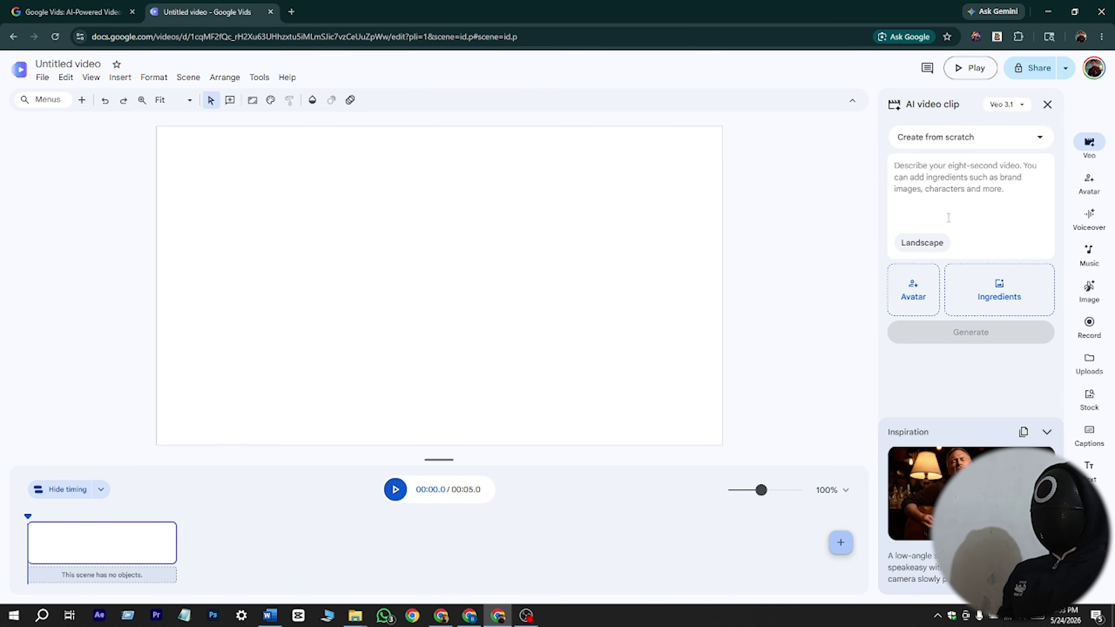
left_click(930, 204)
key("ctrl+v")
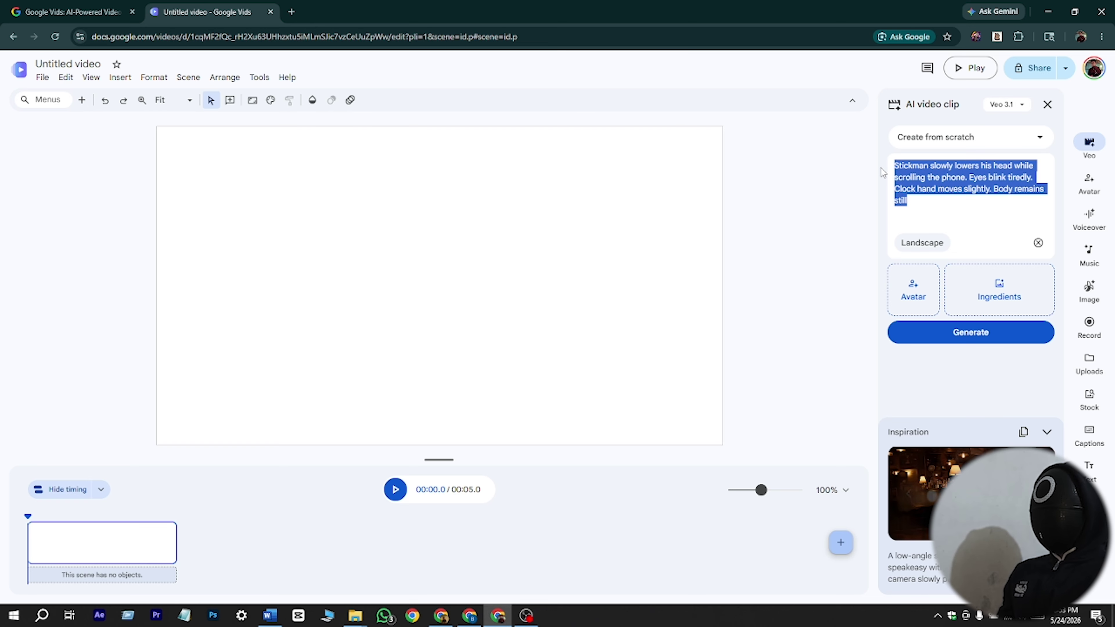
Agree to the image-use terms, add img1 from the Sticks folder as an ingredient, and generate the AI video clip.
left_click(1000, 289)
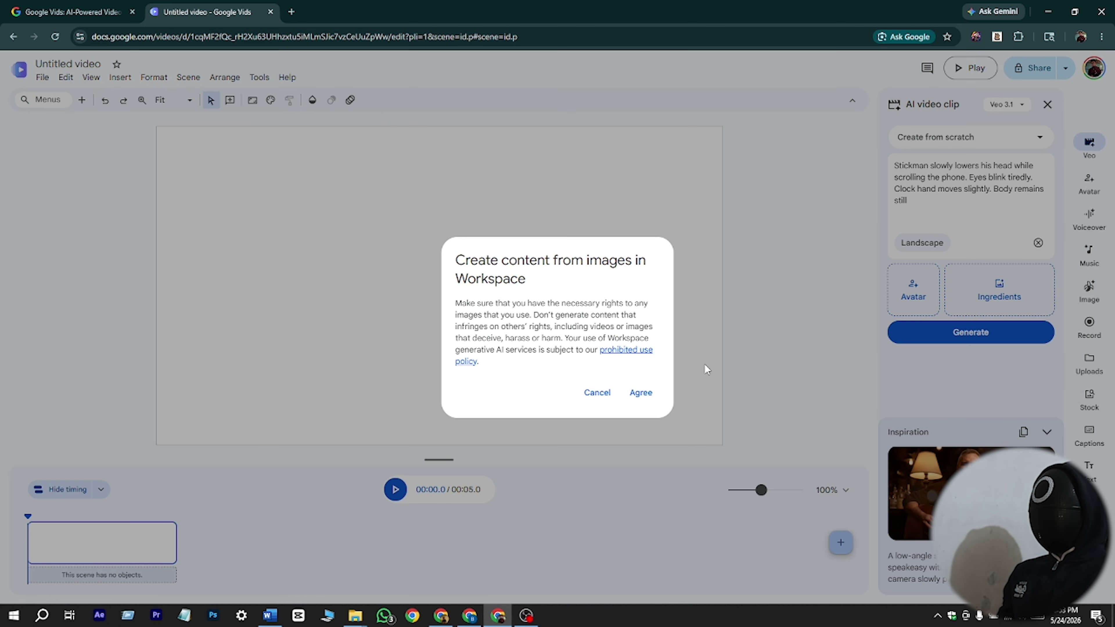
left_click(641, 393)
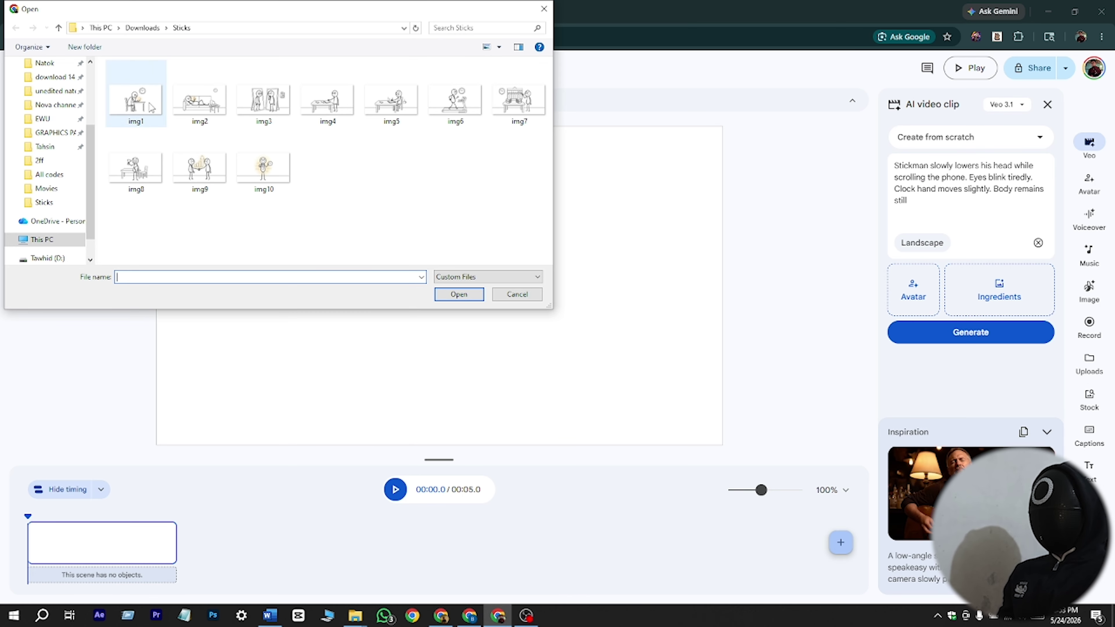
left_click(136, 101)
left_click(459, 294)
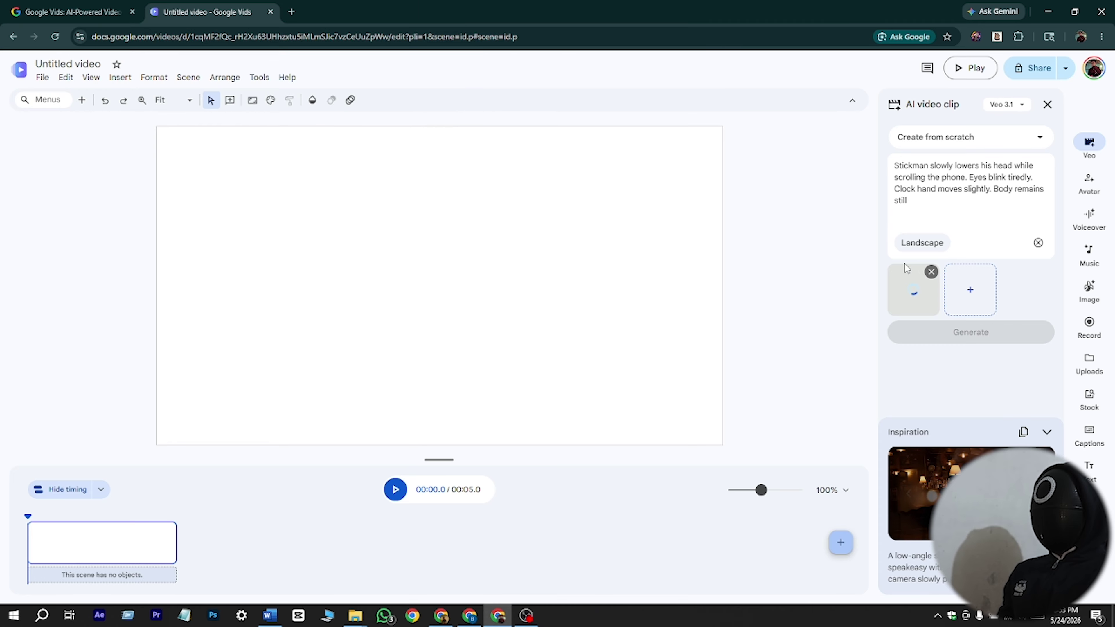
left_click(971, 332)
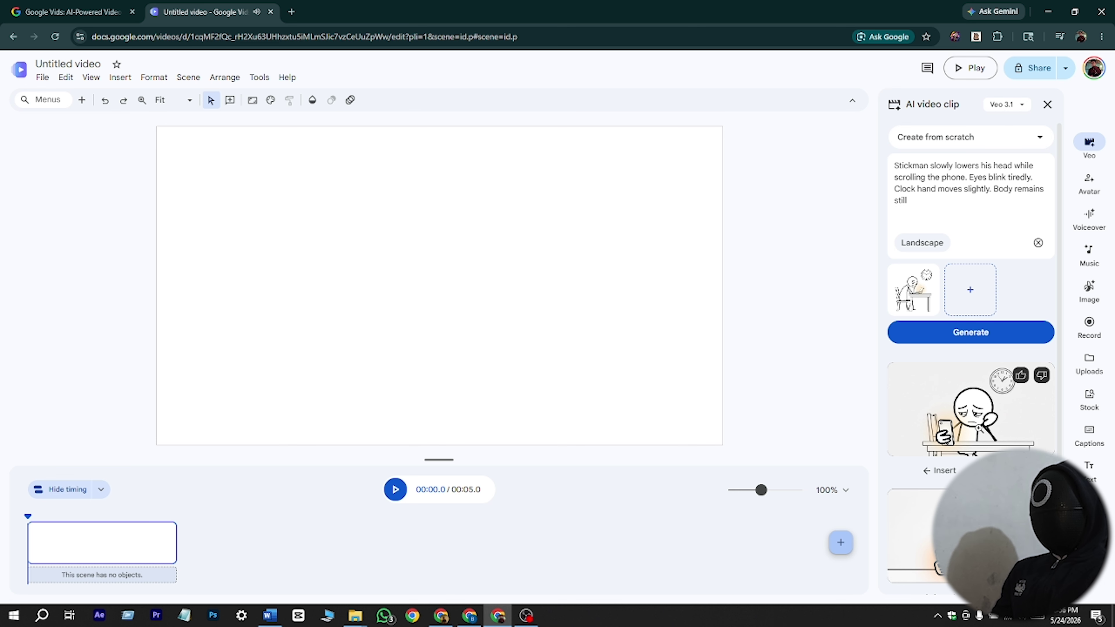
Insert the first generated stickman clip into the video and play it back.
left_click(939, 470)
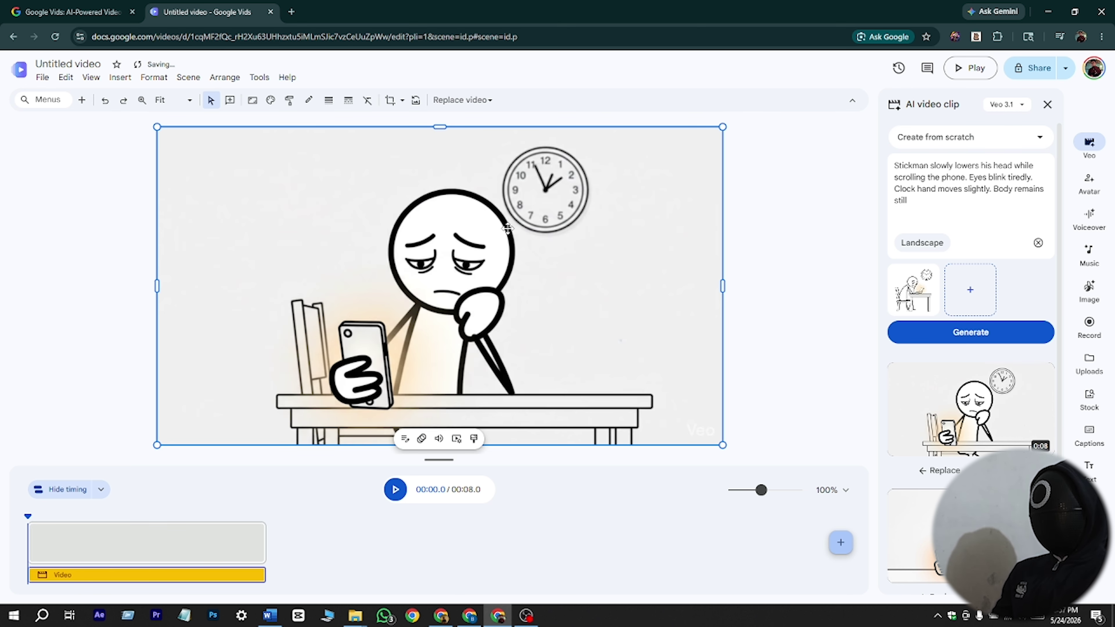
left_click(395, 489)
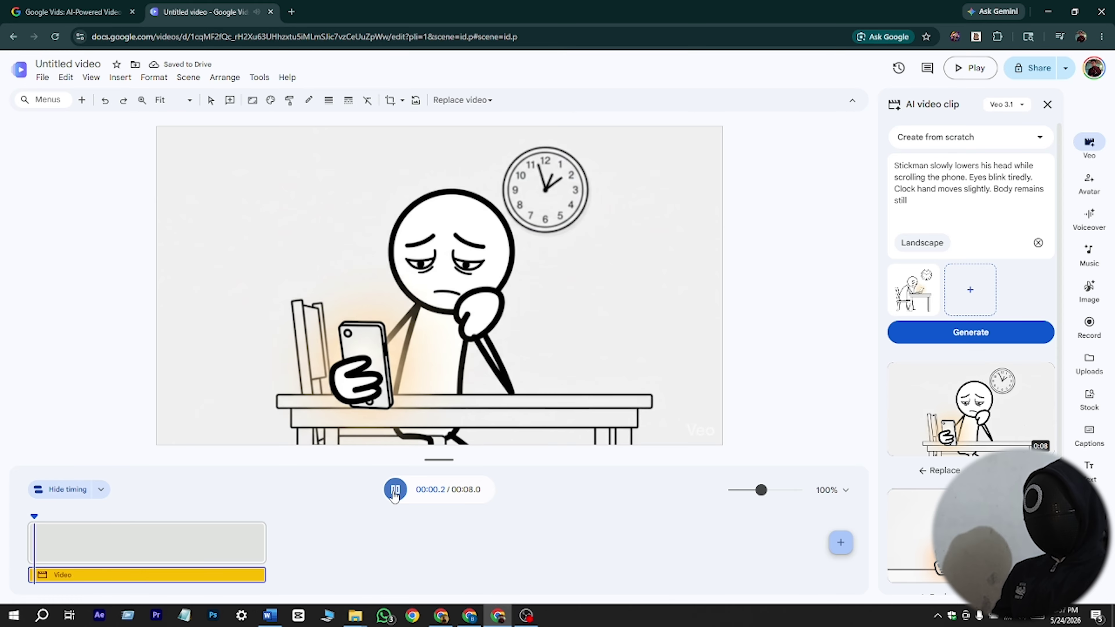
Download the video as an MP4 file.
left_click(43, 78)
mouse_move(79, 201)
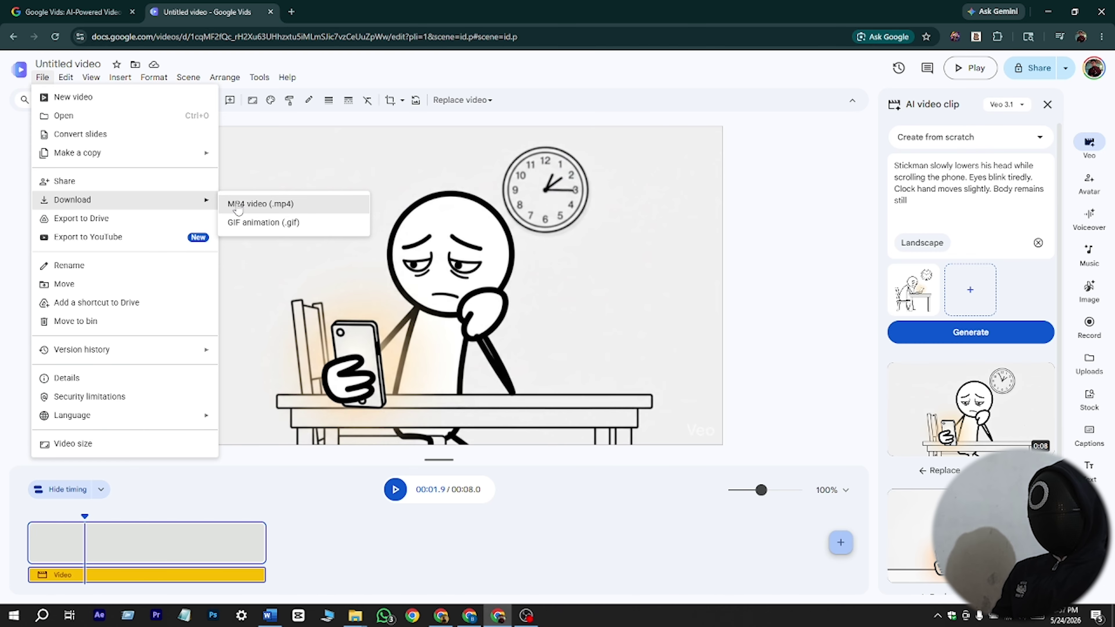
left_click(271, 205)
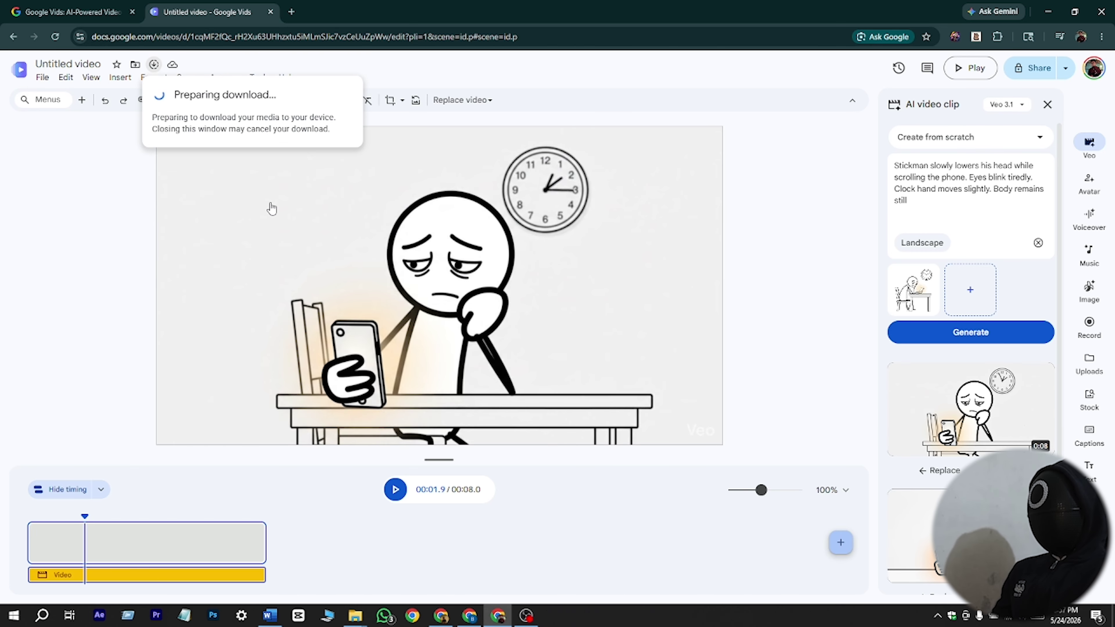